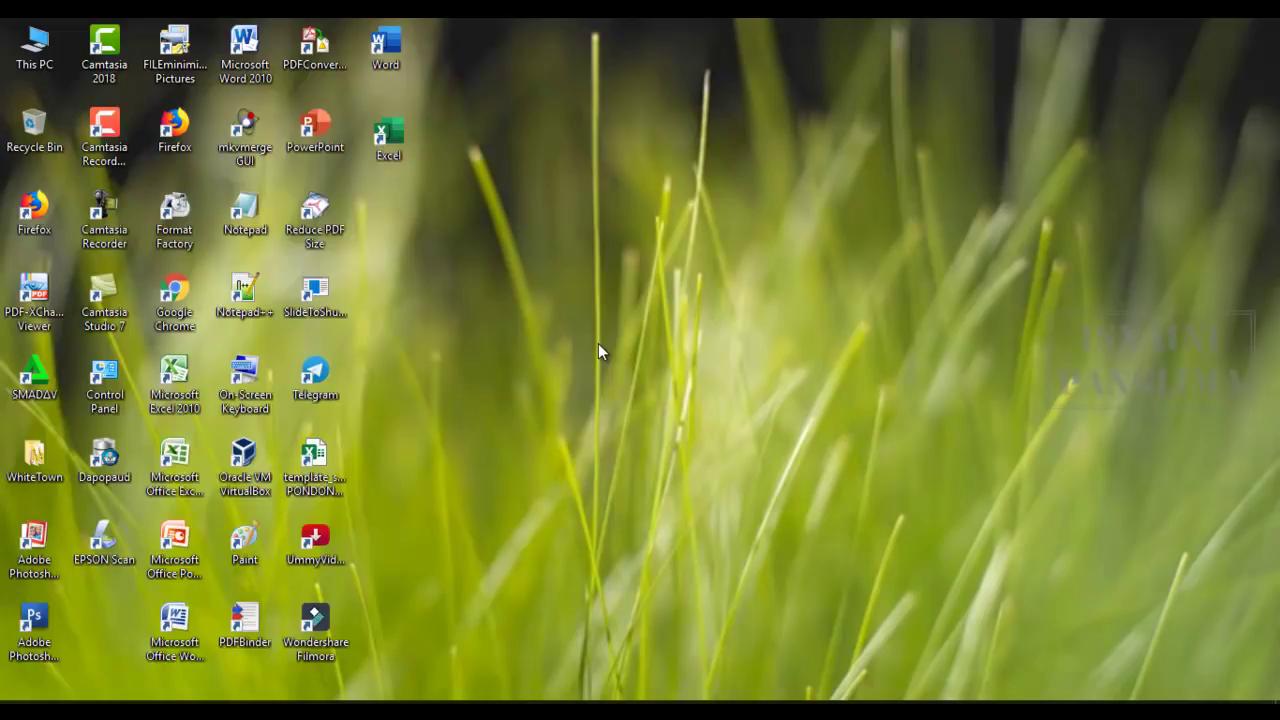
# Launch Microsoft Office Word 2007 from its desktop shortcut to get a blank Document1.
pyautogui.click(175, 625)
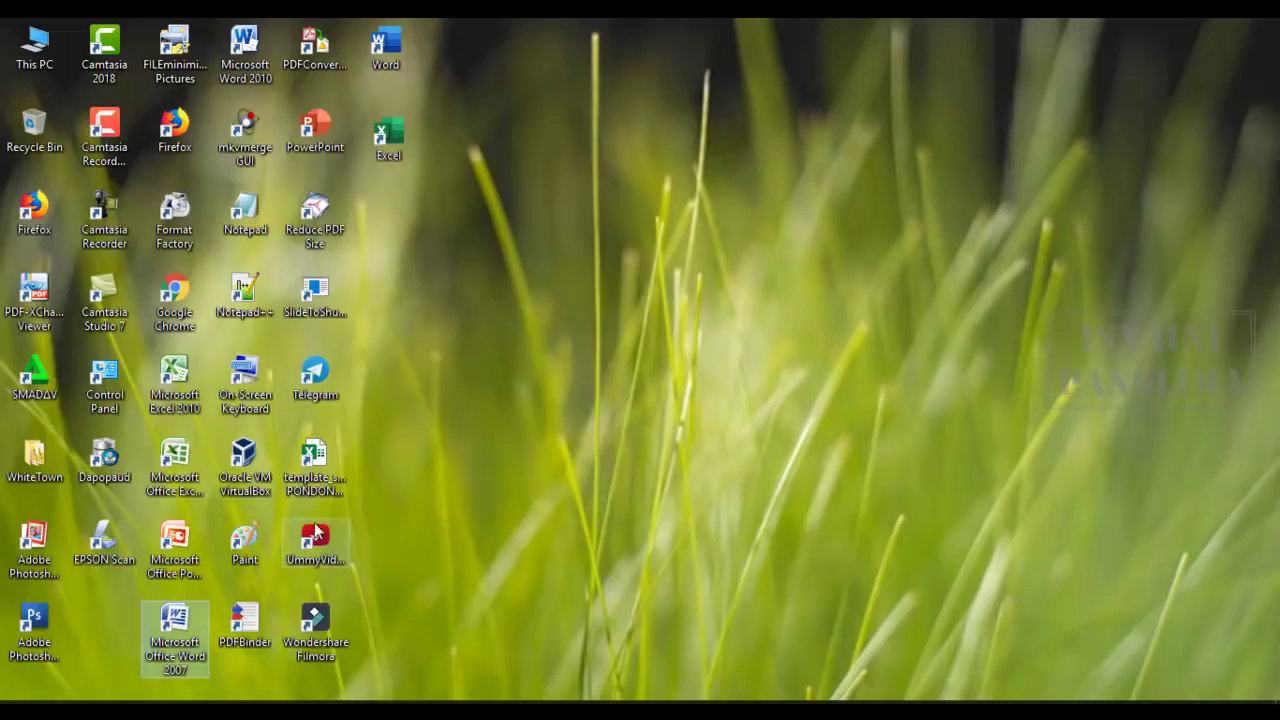
pyautogui.doubleClick(175, 638)
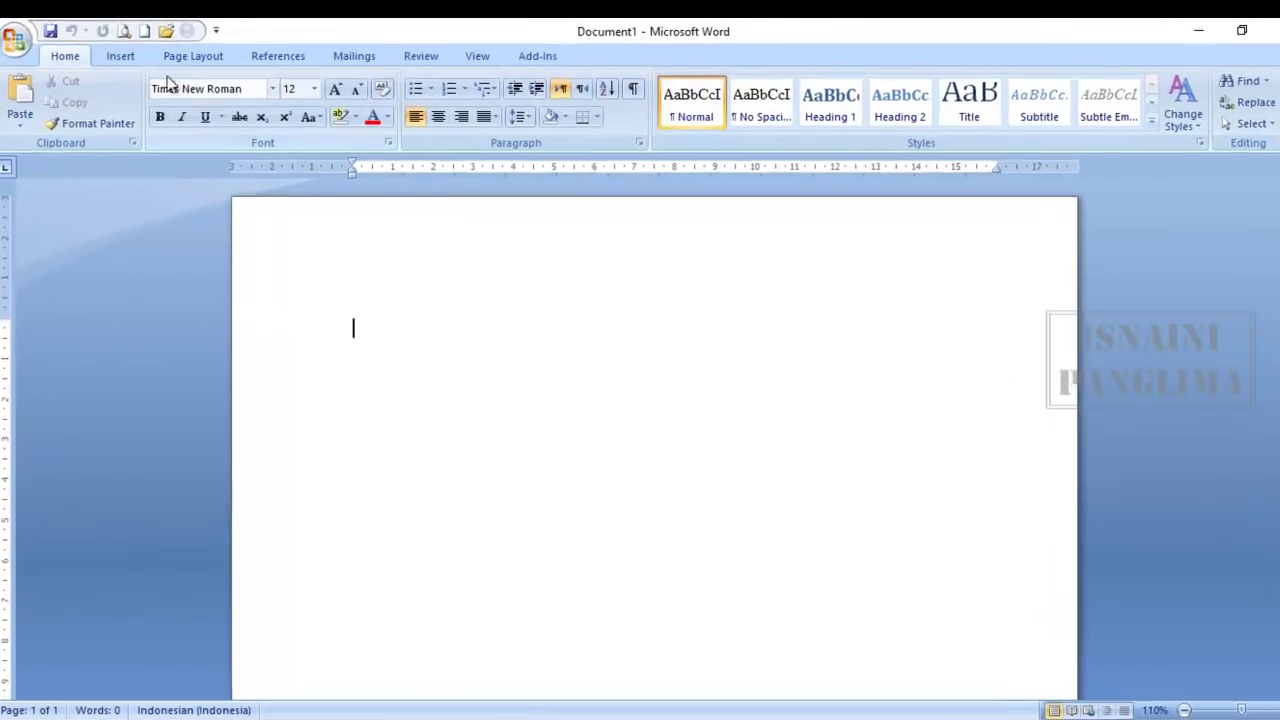
# Insert a table from the Insert tab's Table size grid, then undo it.
pyautogui.click(130, 55)
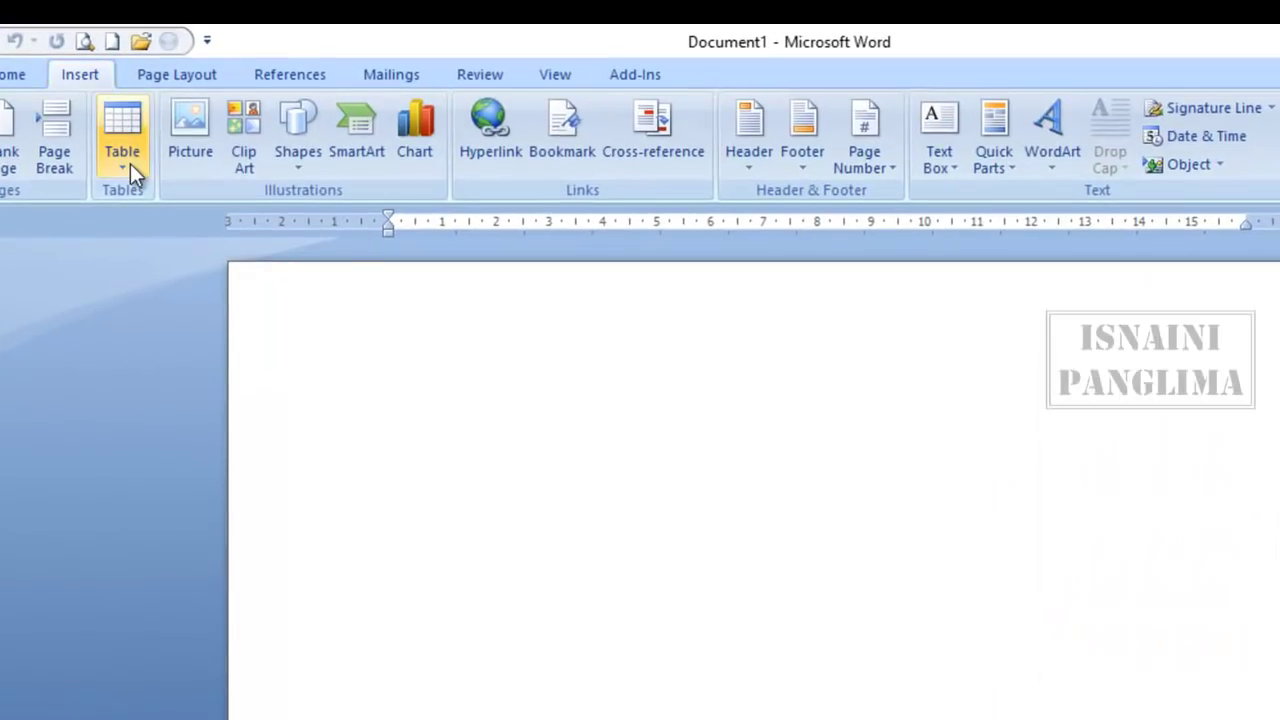
pyautogui.click(128, 165)
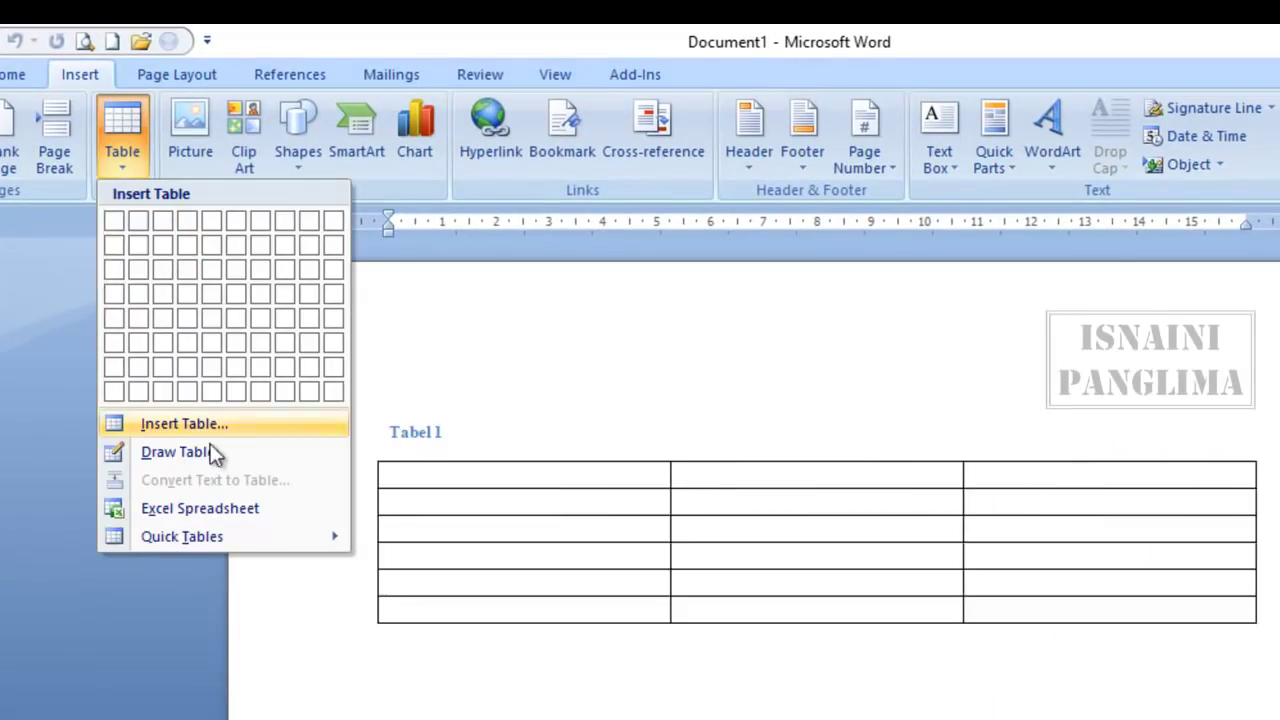
pyautogui.click(258, 318)
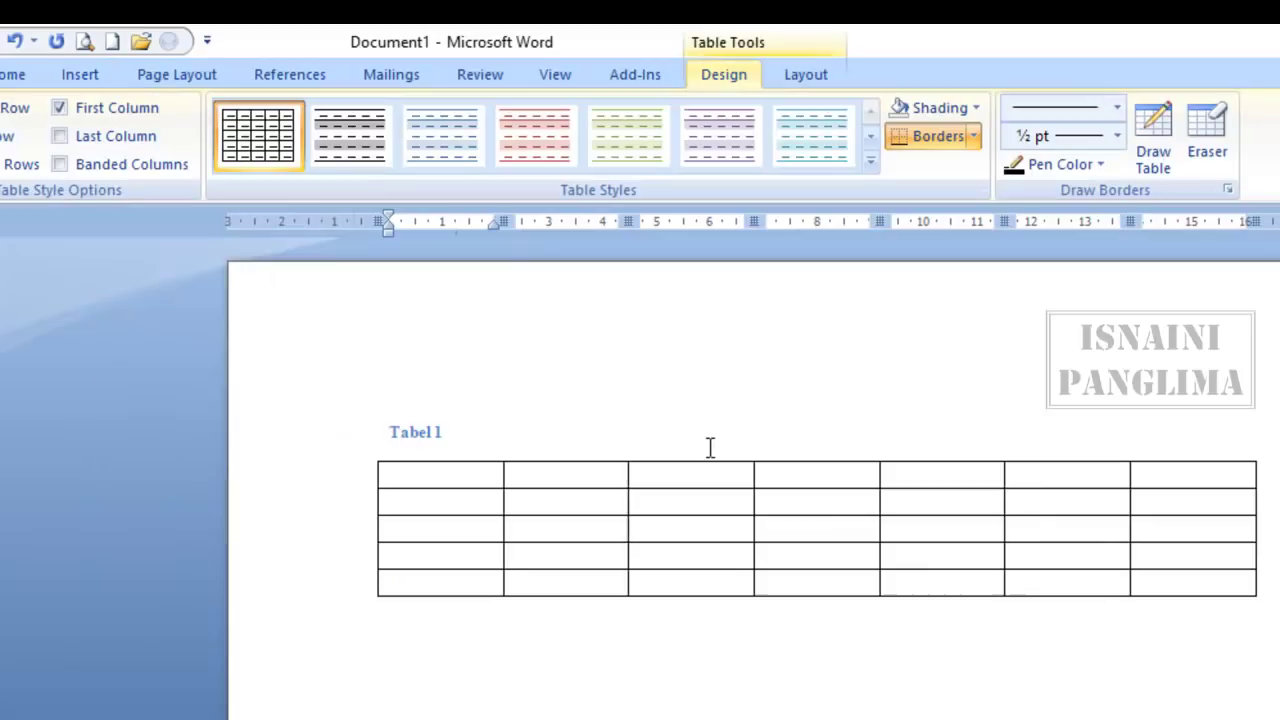
pyautogui.hotkey('ctrl', 'z')
pyautogui.hotkey('ctrl', 'z')
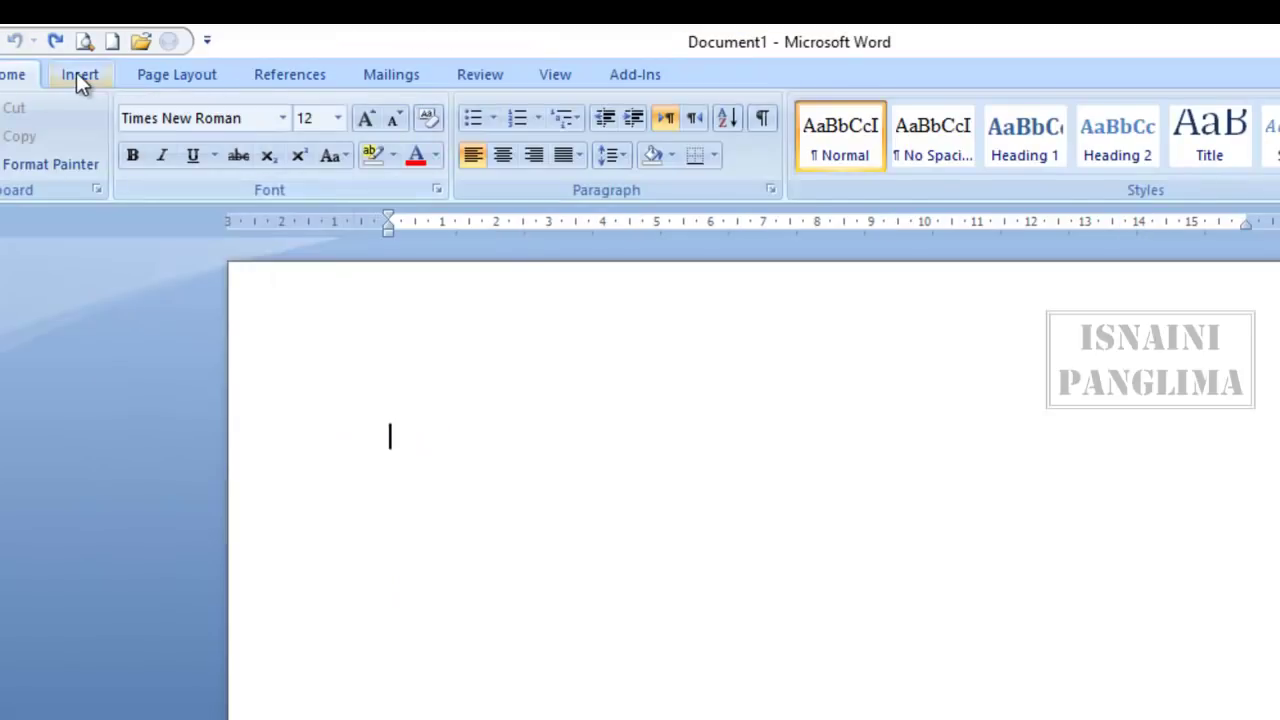
# Insert a 5-column, 3-row table through the Insert Table dialog, then undo it.
pyautogui.click(76, 72)
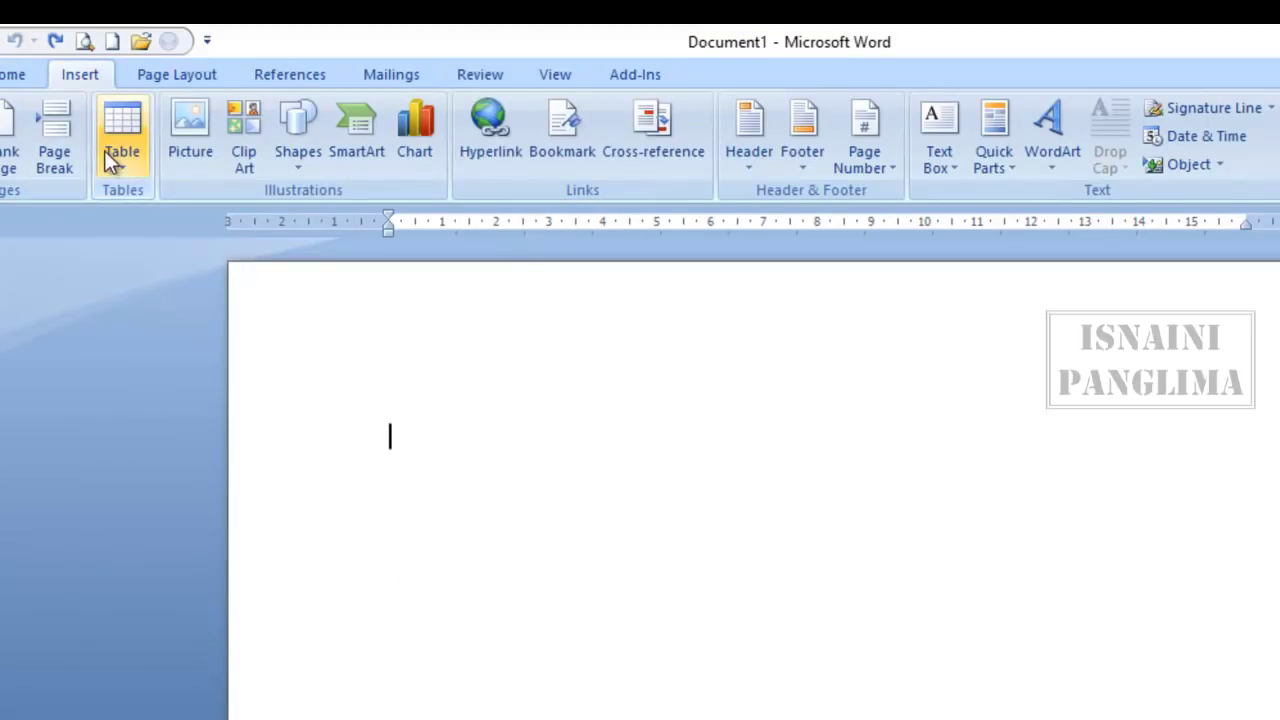
pyautogui.click(124, 166)
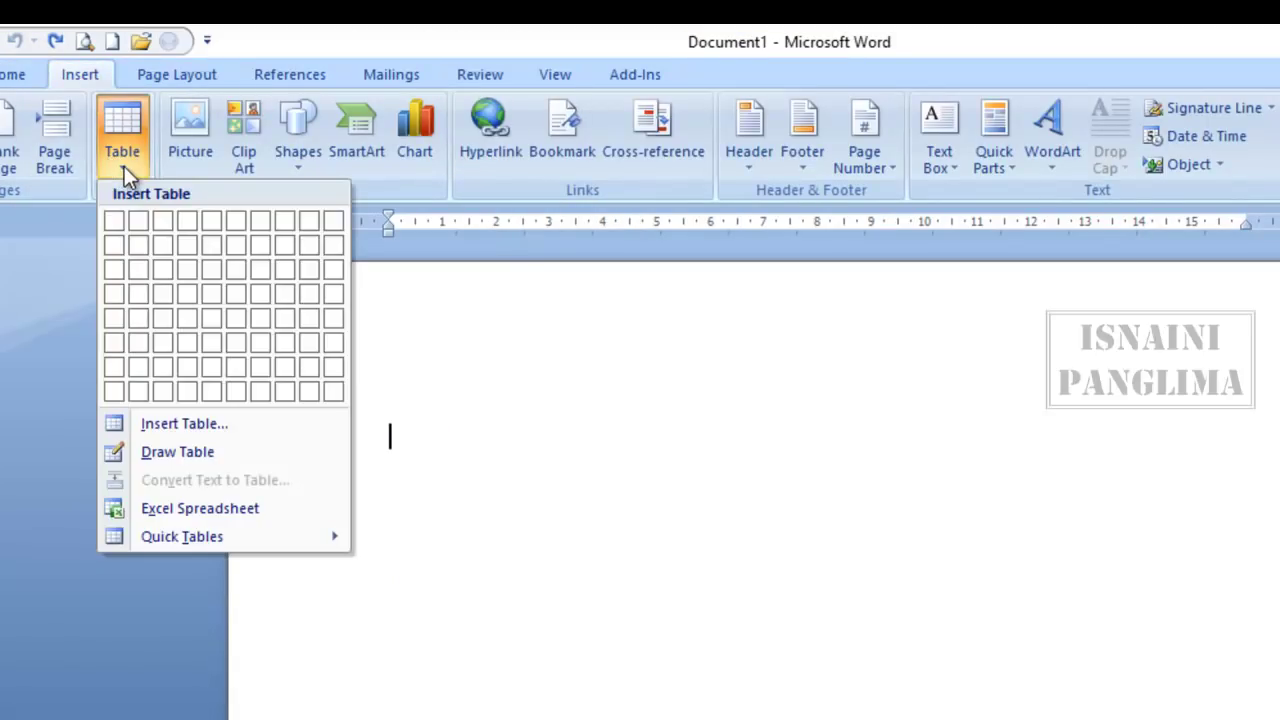
pyautogui.click(199, 430)
pyautogui.click(910, 464)
pyautogui.click(910, 464)
pyautogui.click(910, 453)
pyautogui.click(910, 453)
pyautogui.click(910, 482)
pyautogui.click(766, 690)
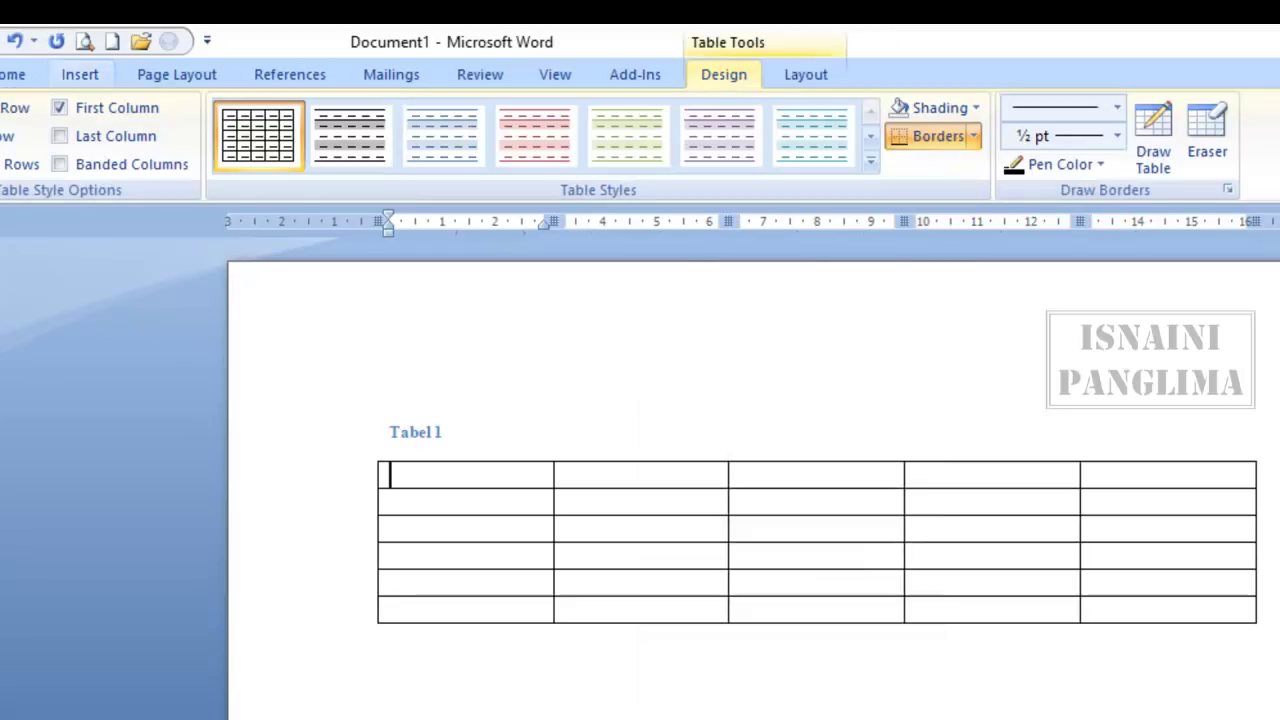
pyautogui.hotkey('ctrl', 'z')
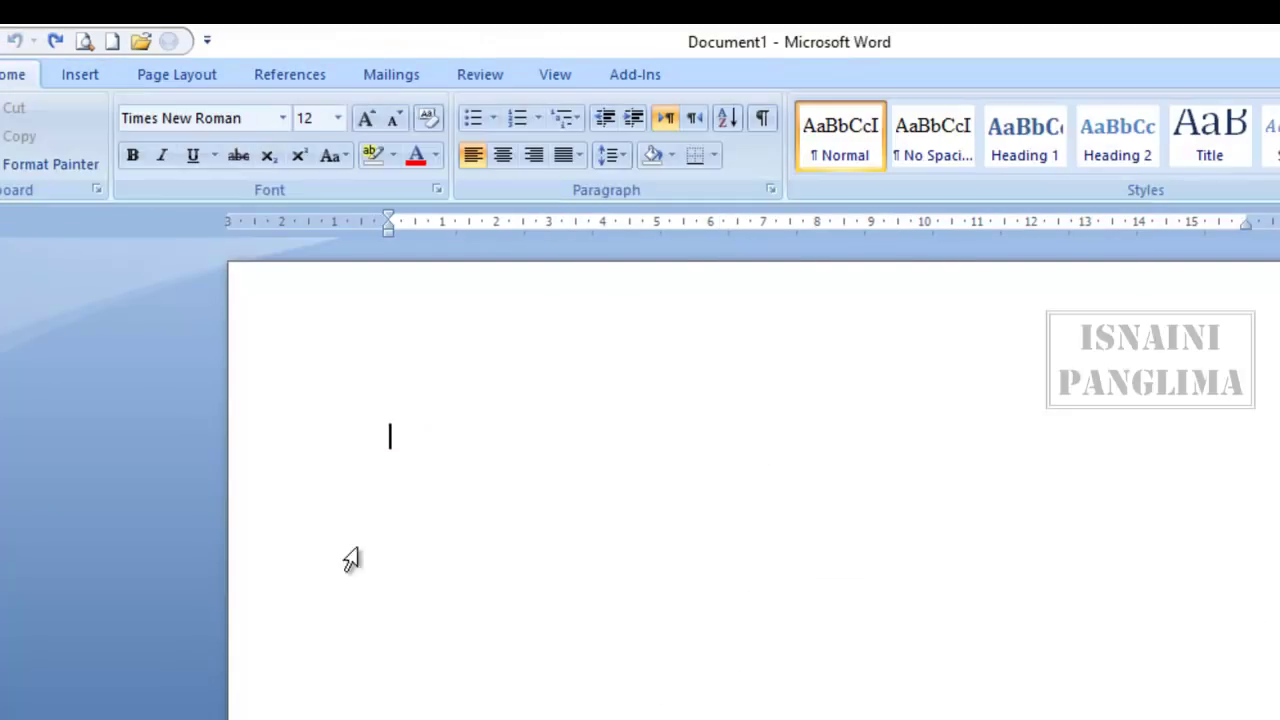
# Browse the Quick Tables gallery, then close the table menu without inserting anything.
pyautogui.click(80, 74)
pyautogui.click(143, 146)
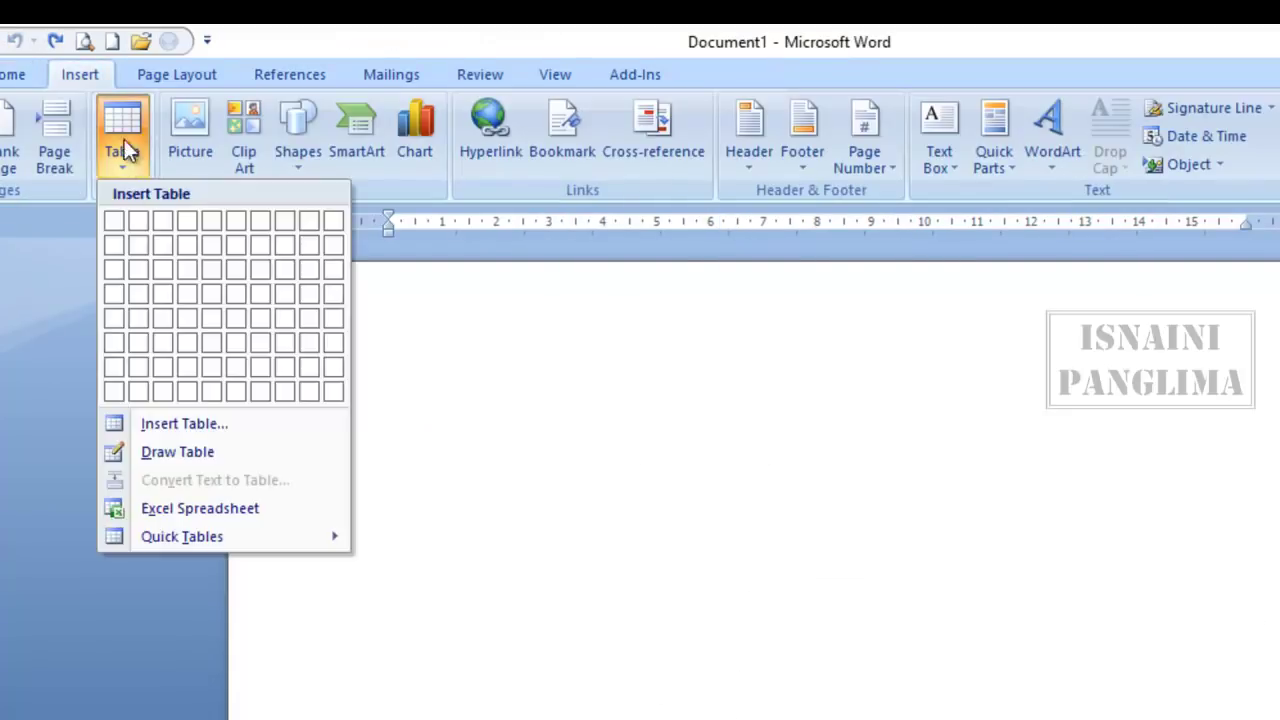
pyautogui.click(252, 538)
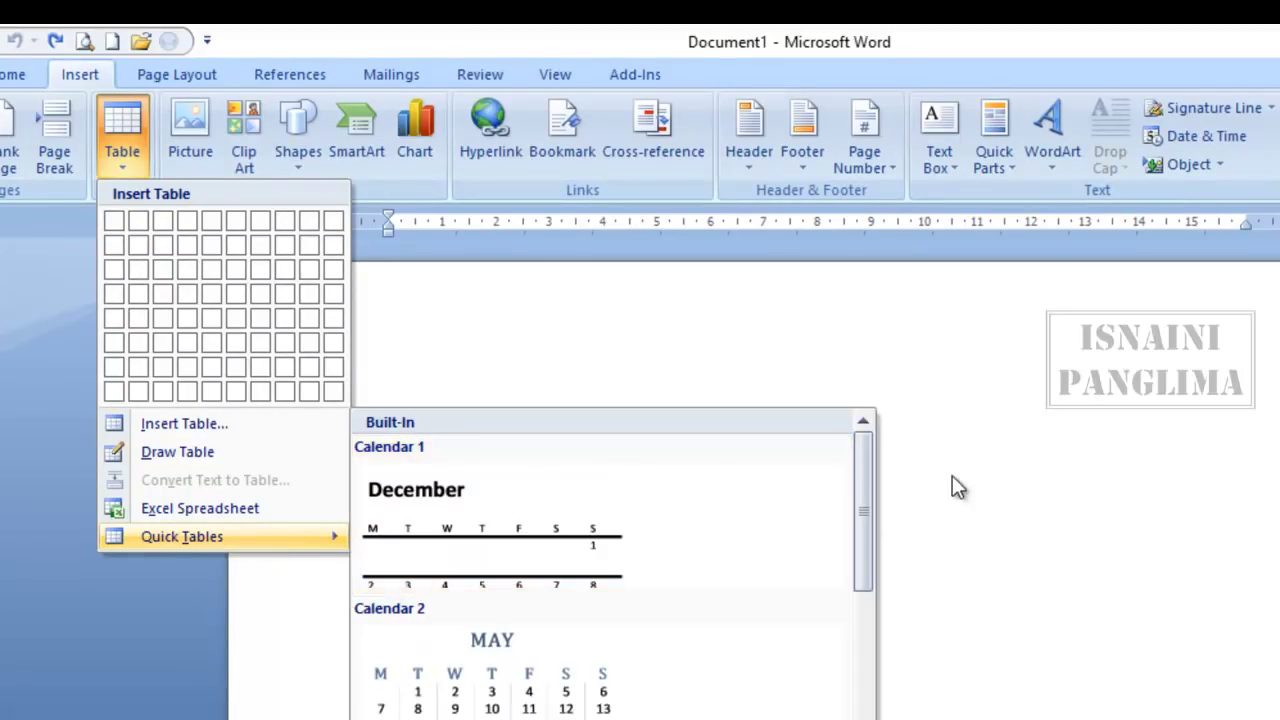
pyautogui.click(952, 478)
pyautogui.click(126, 165)
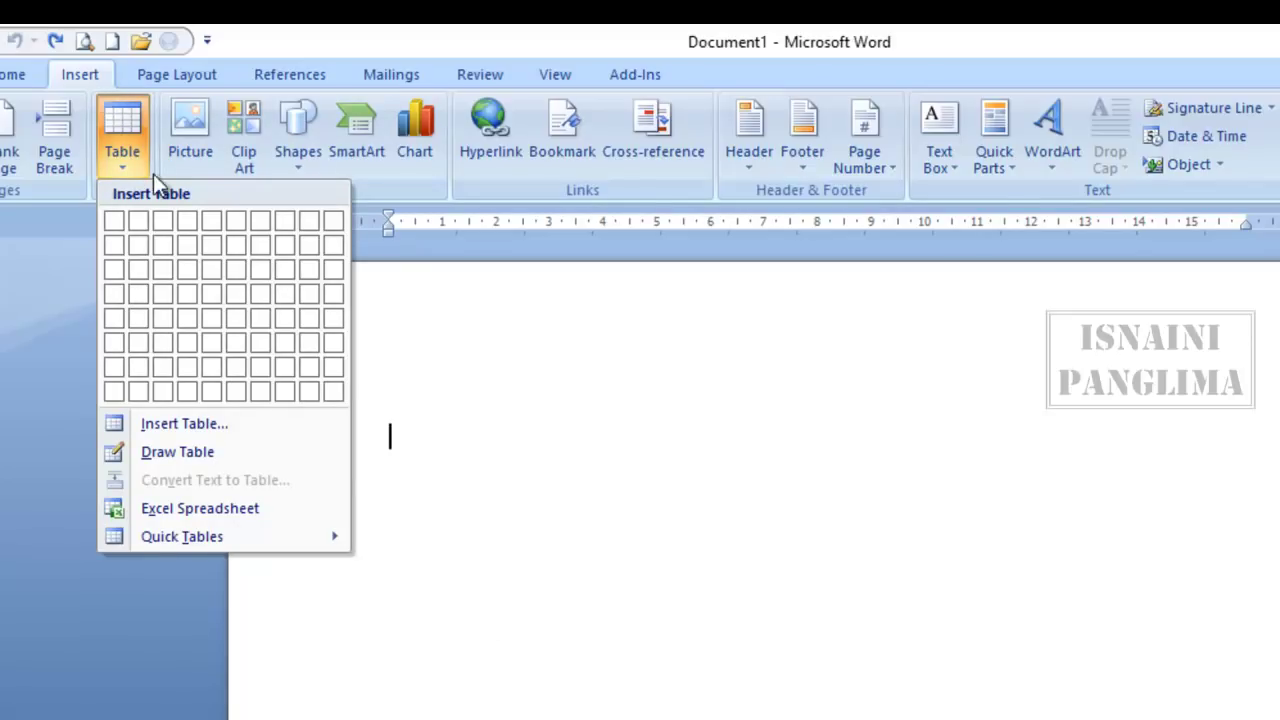
pyautogui.click(542, 503)
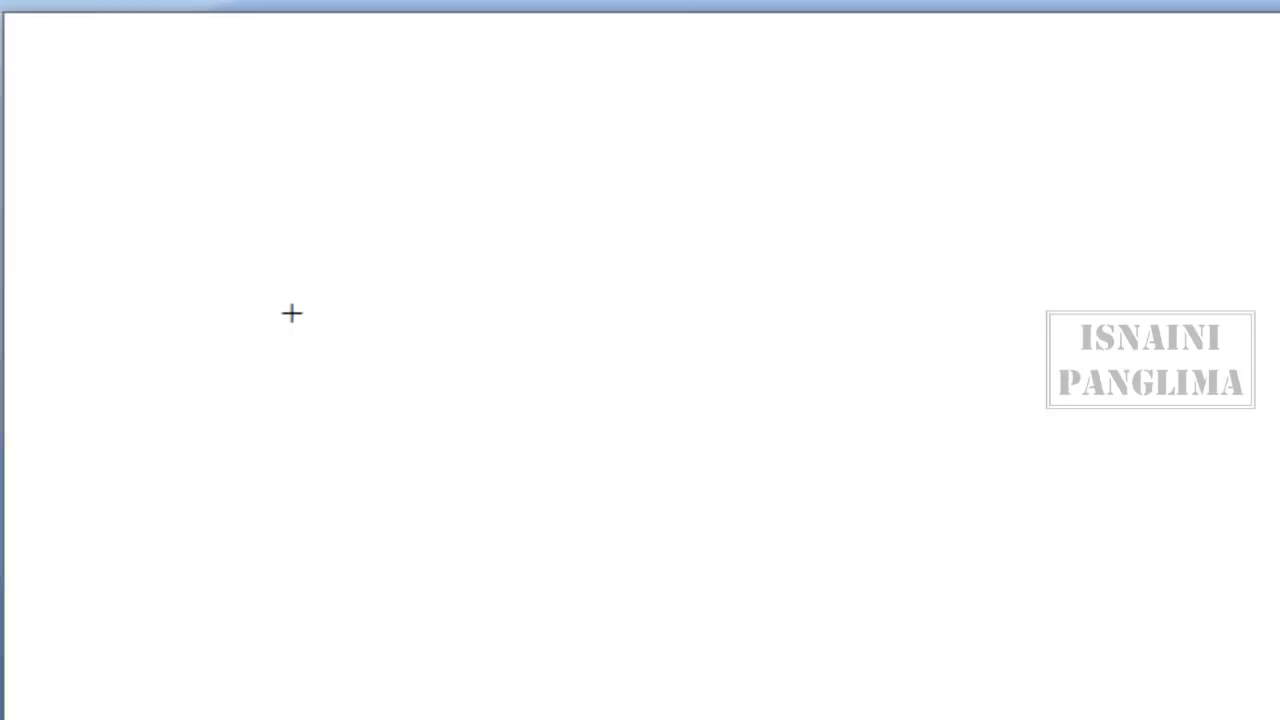
# Let +-+ auto-convert into a one-cell table, then undo the conversion.
pyautogui.write('-+')
pyautogui.press('Return')
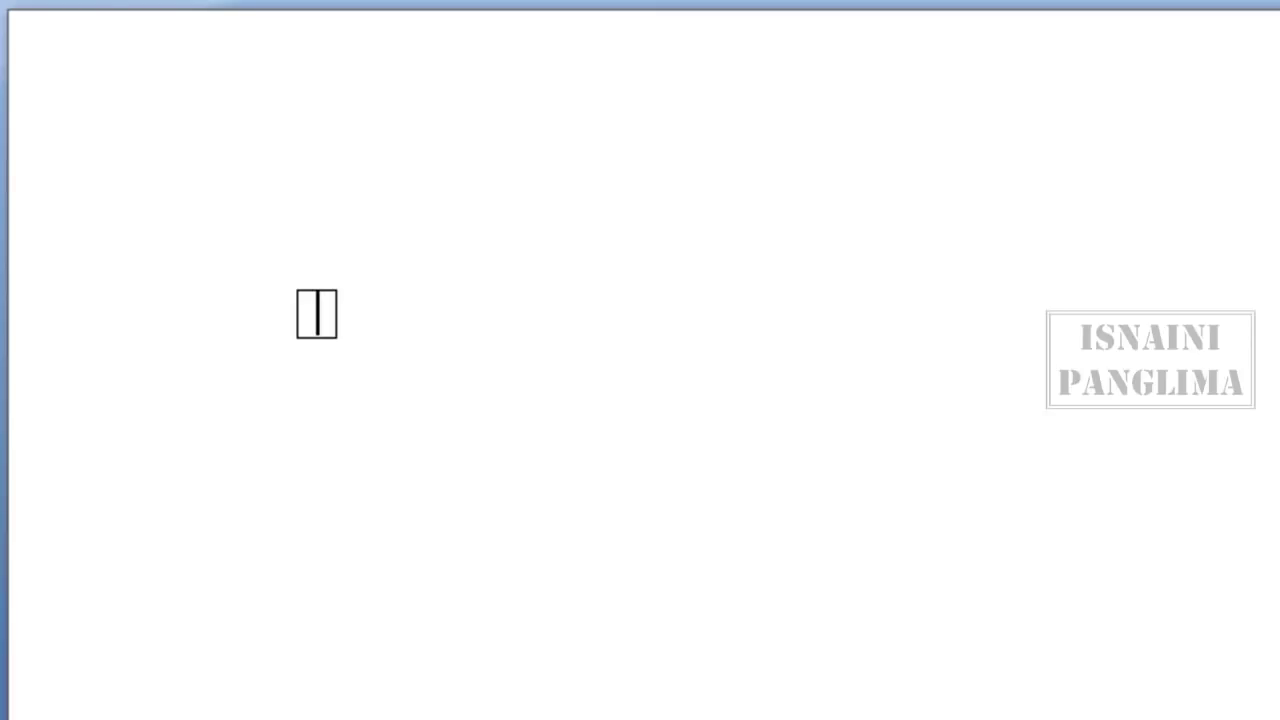
pyautogui.hotkey('ctrl', 'z')
pyautogui.press('Up')
pyautogui.press('End')
# Extend the line to +-+-+-+-+-+ so it becomes a five-cell row, then undo it.
pyautogui.write('-+-+-+-+')
pyautogui.press('Return')
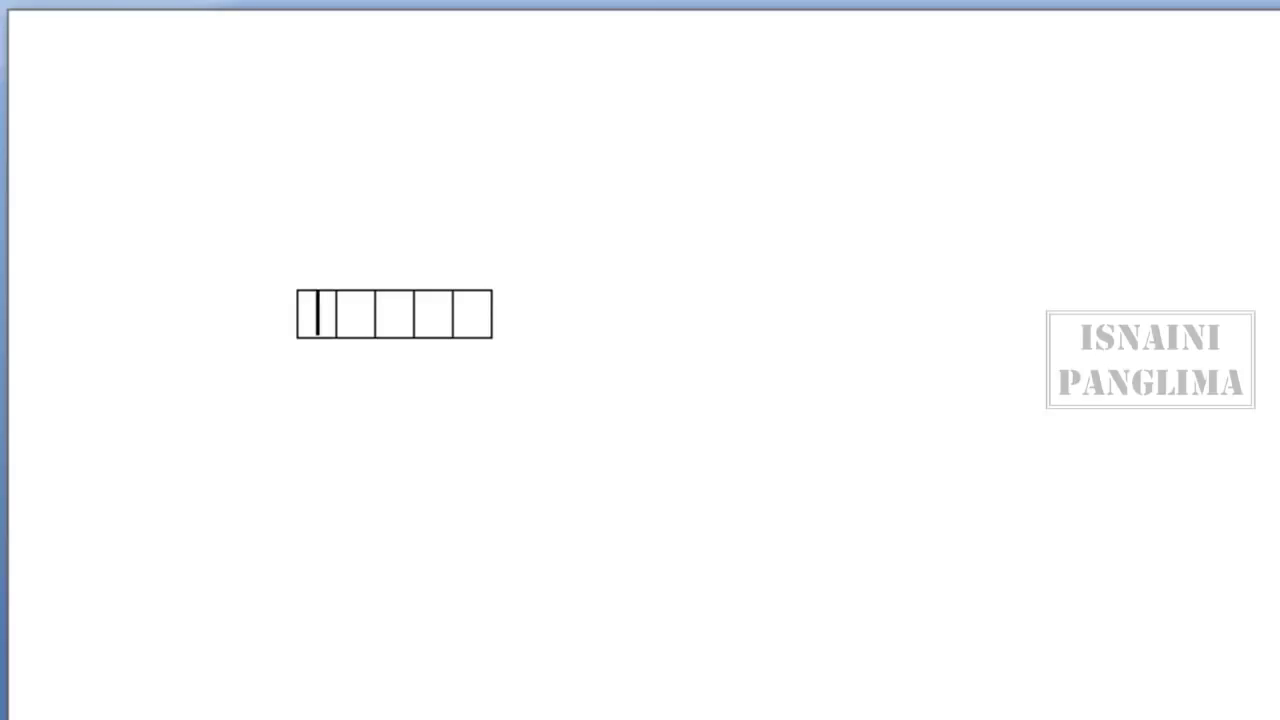
pyautogui.hotkey('ctrl', 'z')
pyautogui.press('Up')
pyautogui.press('End')
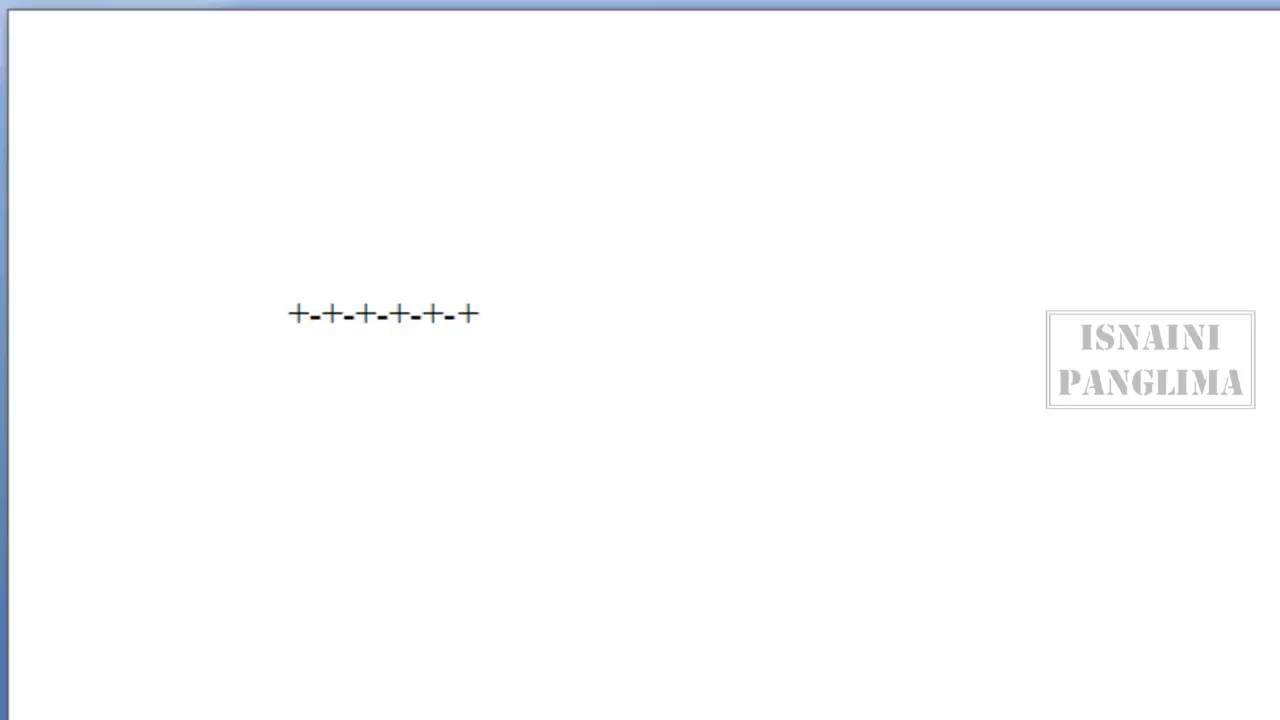
# Delete the plus-minus text so the document is blank again.
pyautogui.press('BackSpace')
pyautogui.press('BackSpace')
pyautogui.press('BackSpace')
pyautogui.press('Home')
pyautogui.press('End')
pyautogui.press('BackSpace')
pyautogui.press('BackSpace')
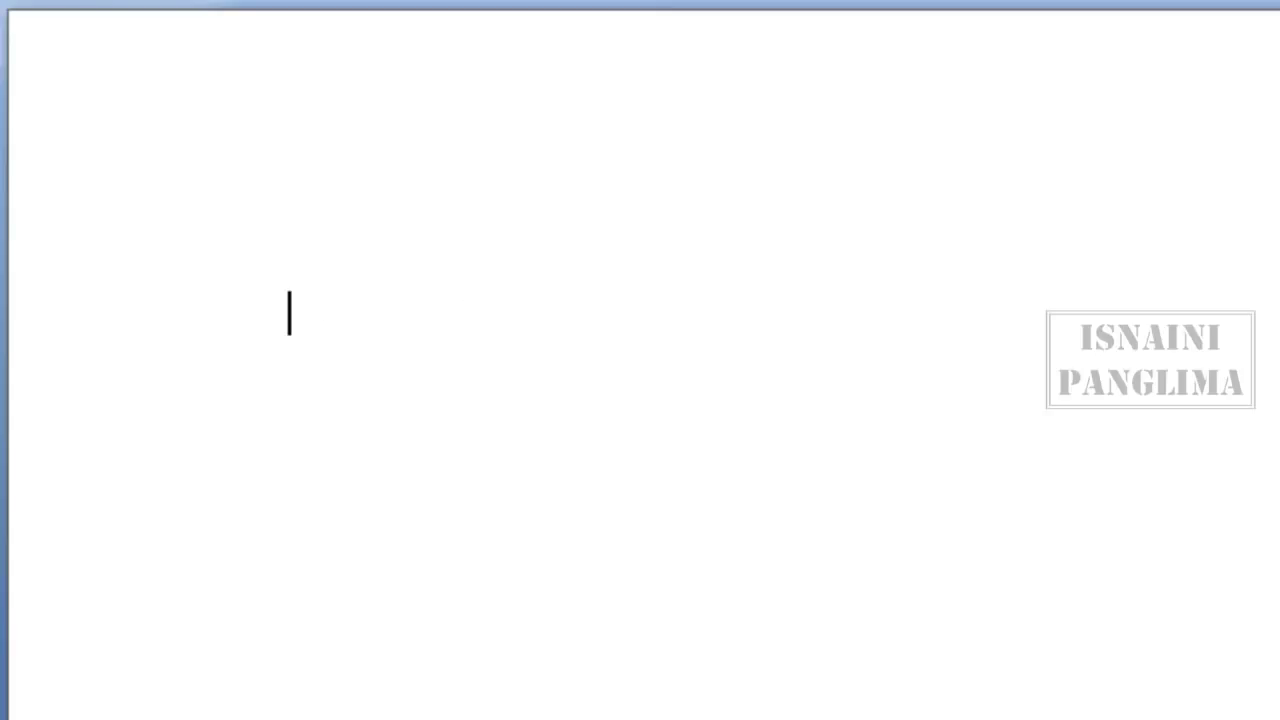
# Type a plus-and-underscore line marking two column widths and let it become a two-cell table.
pyautogui.write('___________________________________|=')
pyautogui.press('BackSpace')
pyautogui.write('+-')
pyautogui.press('BackSpace')
pyautogui.write('__________+')
pyautogui.press('Return')
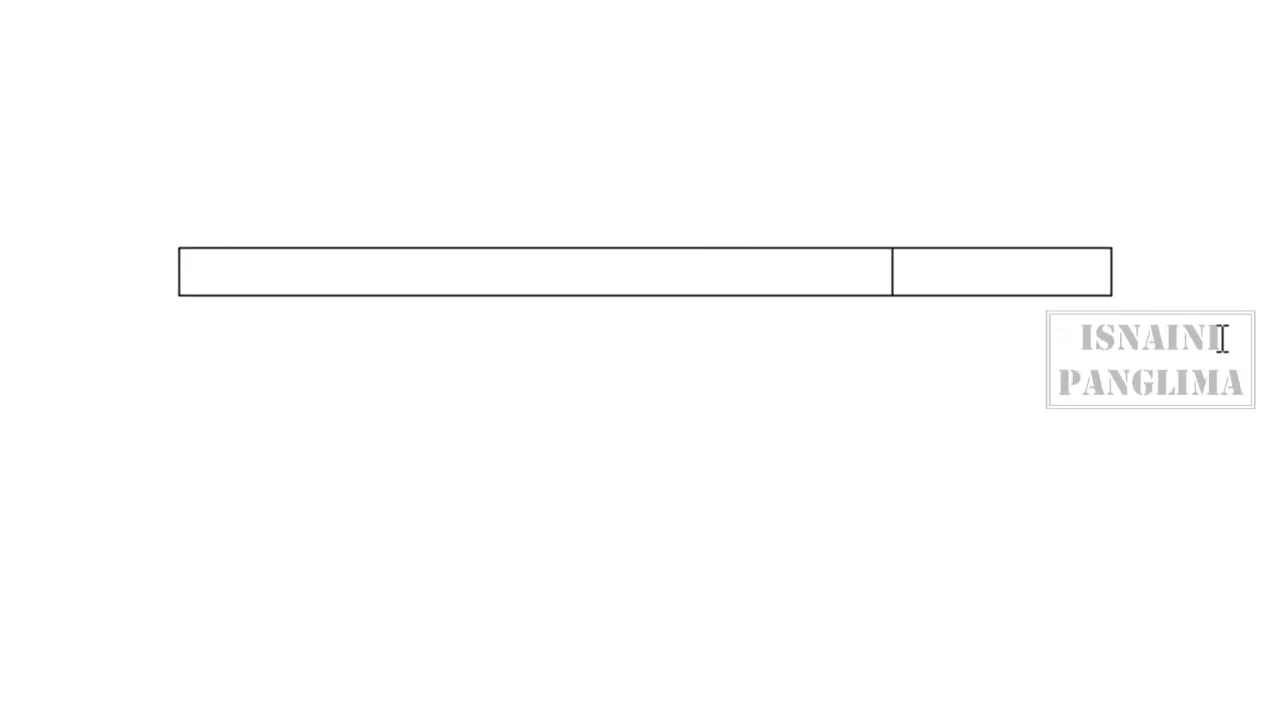
# Add rows with Tab, then undo the rows and the table conversion, leaving plain text.
pyautogui.press('Tab')
pyautogui.press('Tab')
pyautogui.press('Tab')
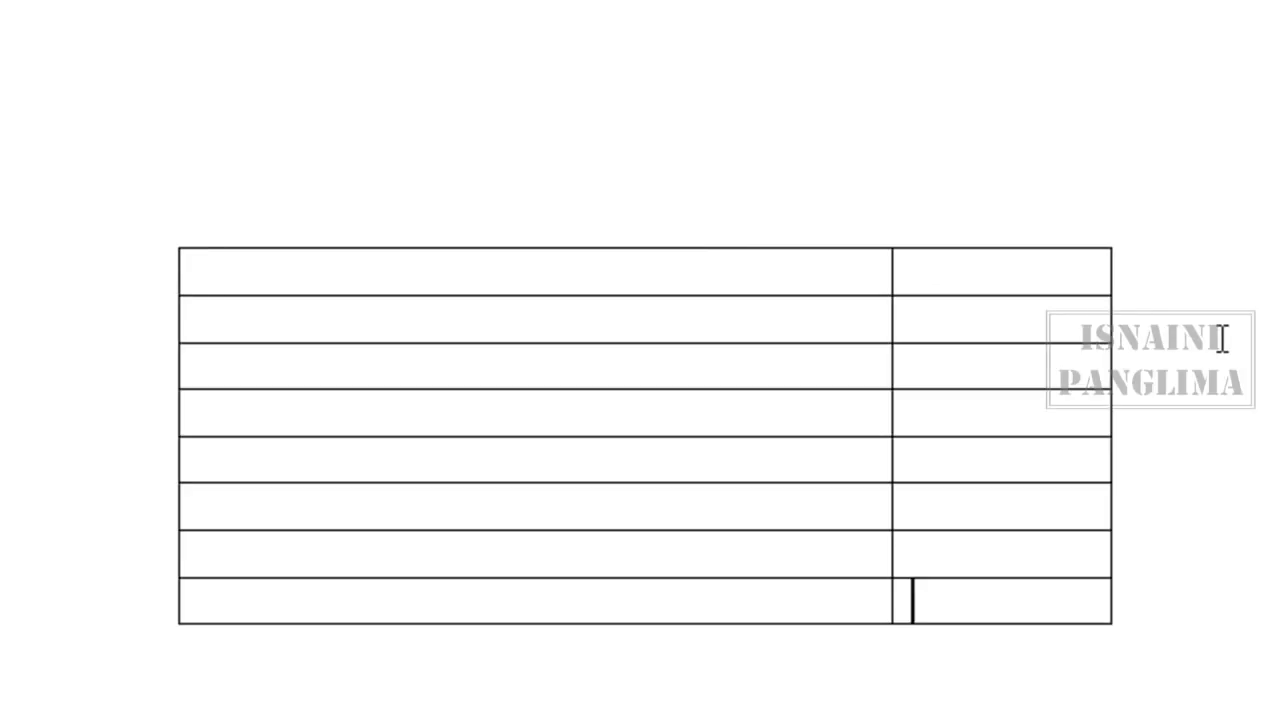
pyautogui.press('Tab')
pyautogui.press('Tab')
pyautogui.press('Tab')
pyautogui.press('Tab')
pyautogui.press('Tab')
pyautogui.press('Tab')
pyautogui.press('Tab')
pyautogui.press('Tab')
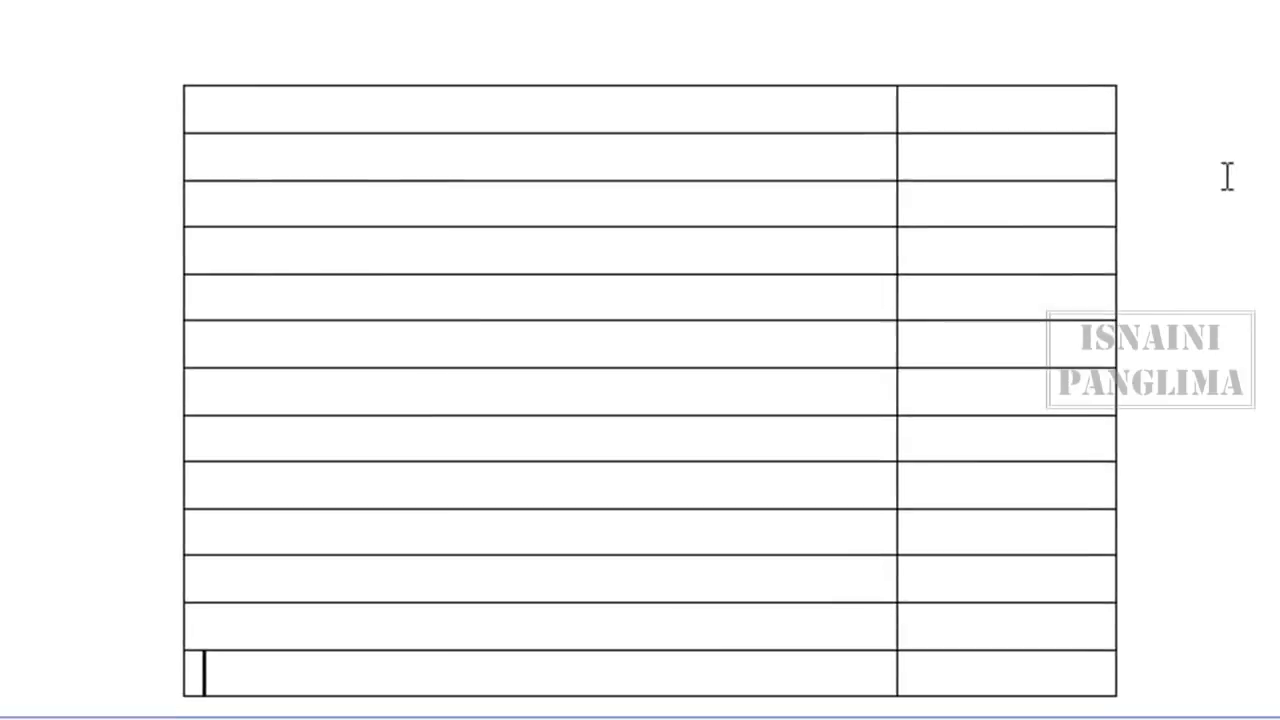
pyautogui.hotkey('ctrl', 'z')
pyautogui.hotkey('ctrl', 'z')
pyautogui.hotkey('ctrl', 'z')
pyautogui.hotkey('ctrl', 'z')
pyautogui.hotkey('ctrl', 'z')
pyautogui.hotkey('ctrl', 'z')
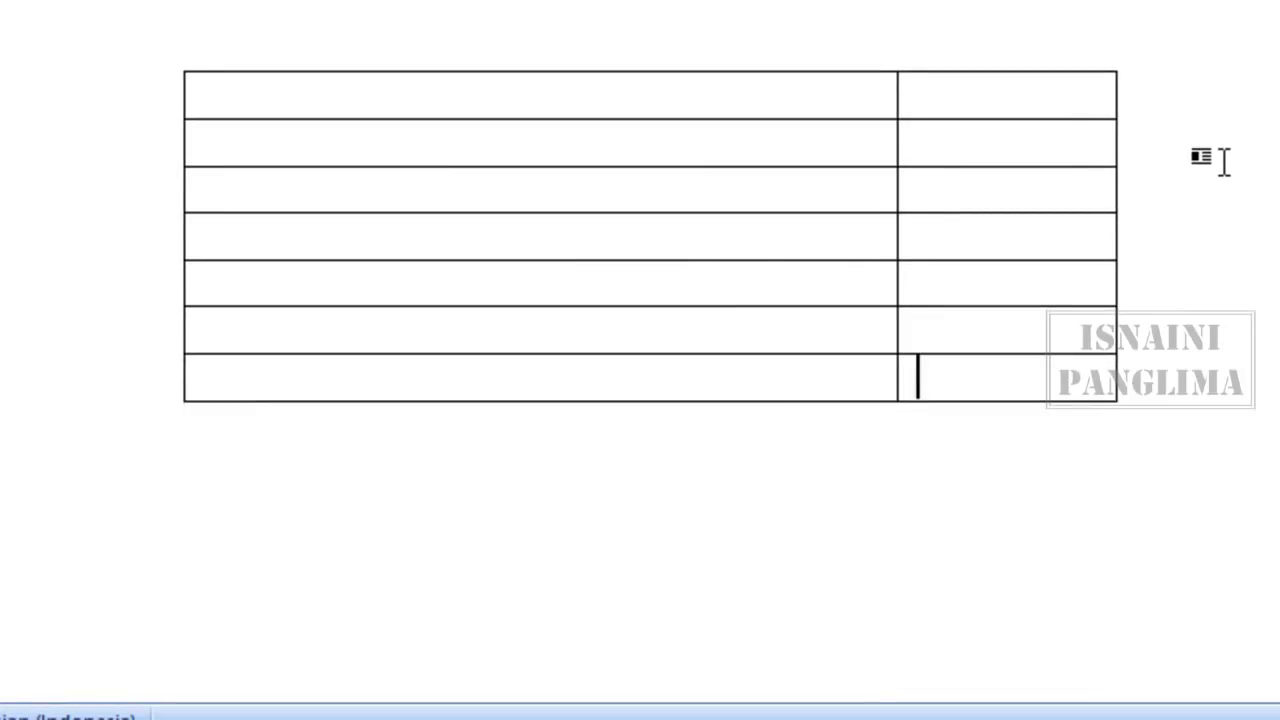
pyautogui.hotkey('ctrl', 'z')
pyautogui.hotkey('ctrl', 'z')
pyautogui.hotkey('ctrl', 'z')
pyautogui.hotkey('ctrl', 'z')
pyautogui.hotkey('ctrl', 'z')
pyautogui.hotkey('ctrl', 'z')
pyautogui.hotkey('ctrl', 'z')
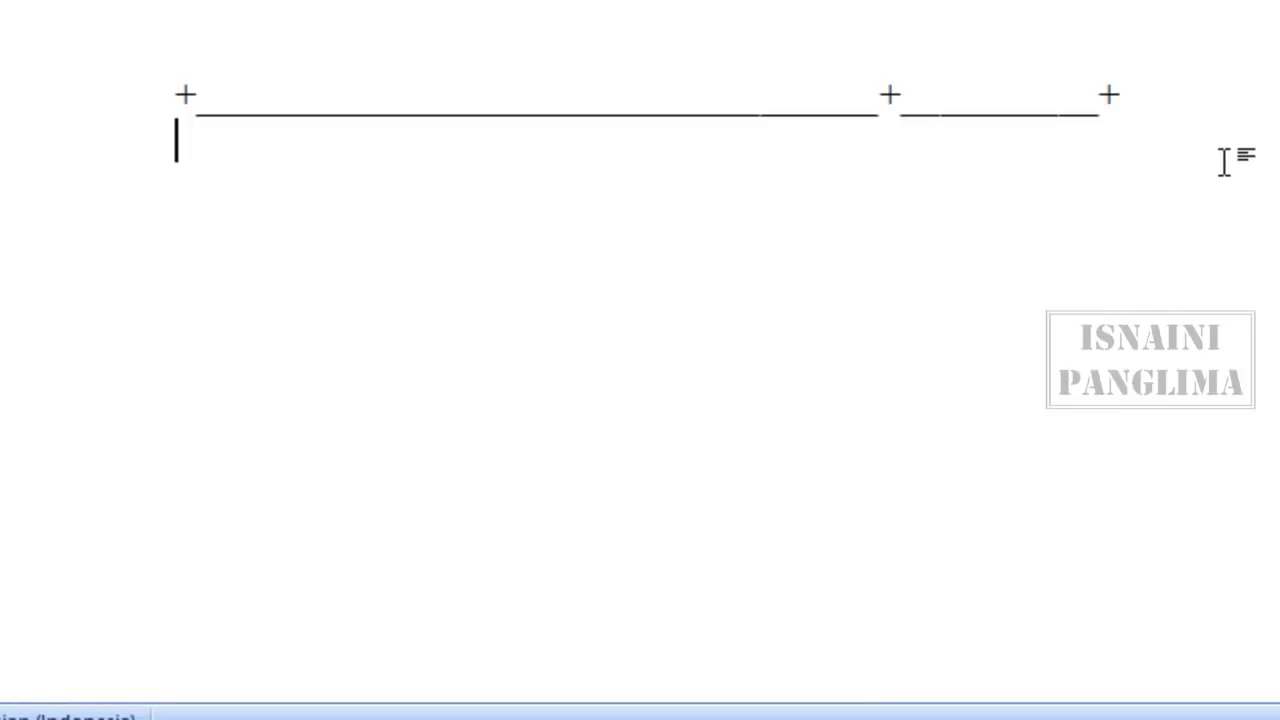
pyautogui.hotkey('ctrl', 'z')
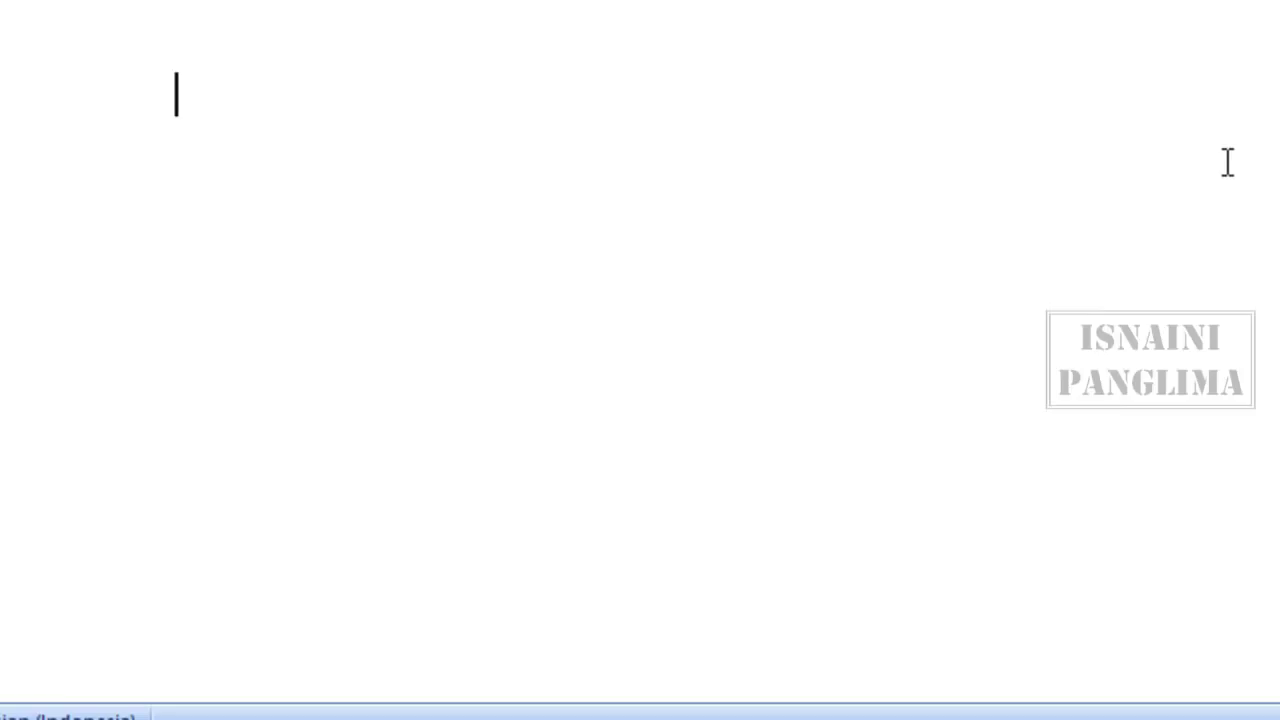
# Type +-+-+- and copy it, removing the stray extra line from the first paste.
pyautogui.write('+')
pyautogui.write('-+-+_')
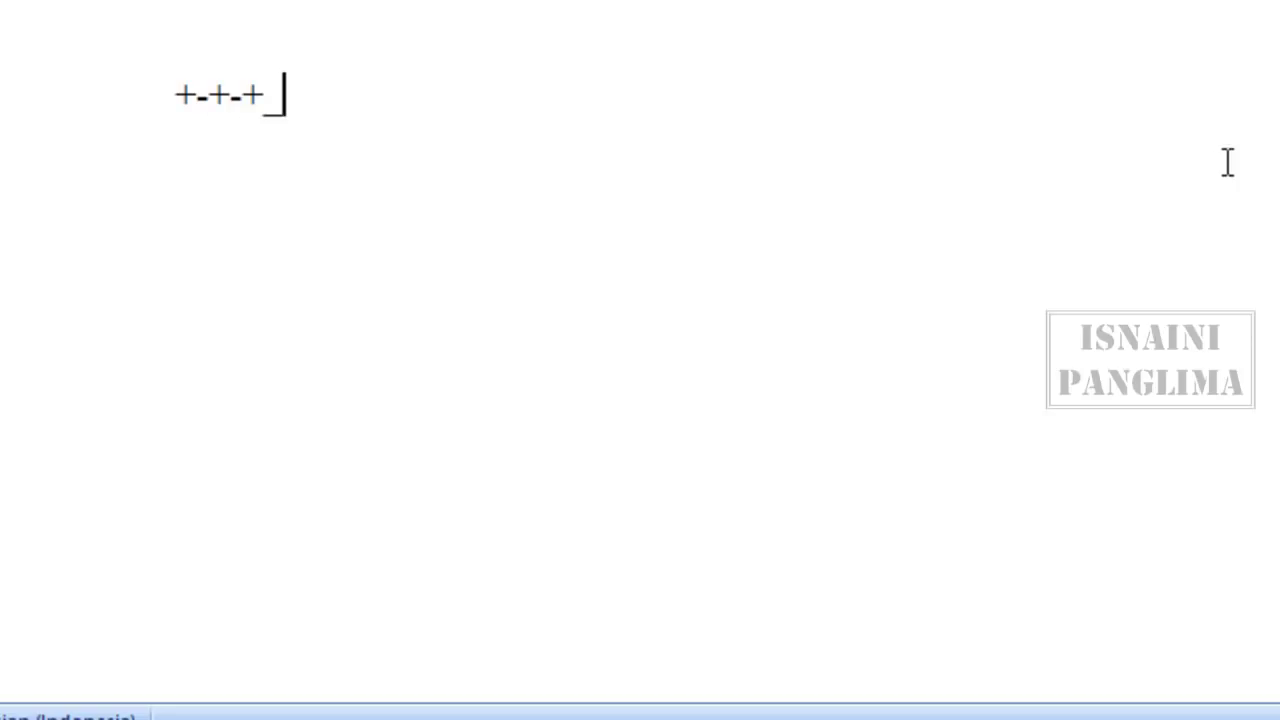
pyautogui.press('BackSpace')
pyautogui.write('-')
pyautogui.hotkey('ctrl', 'a')
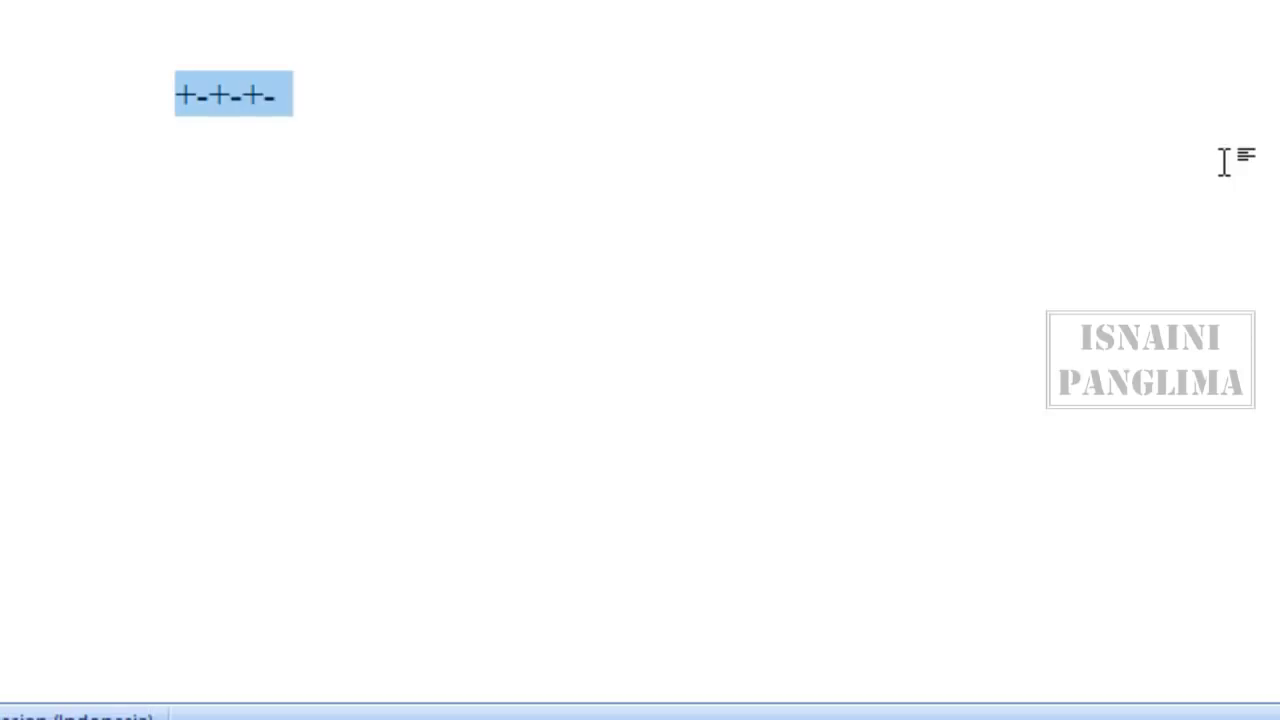
pyautogui.hotkey('ctrl', 'c')
pyautogui.press('Right')
pyautogui.hotkey('ctrl', 'v')
# Paste the +-+-+- pattern repeatedly to lengthen the line nearly to the margin.
pyautogui.hotkey('ctrl', 'v')
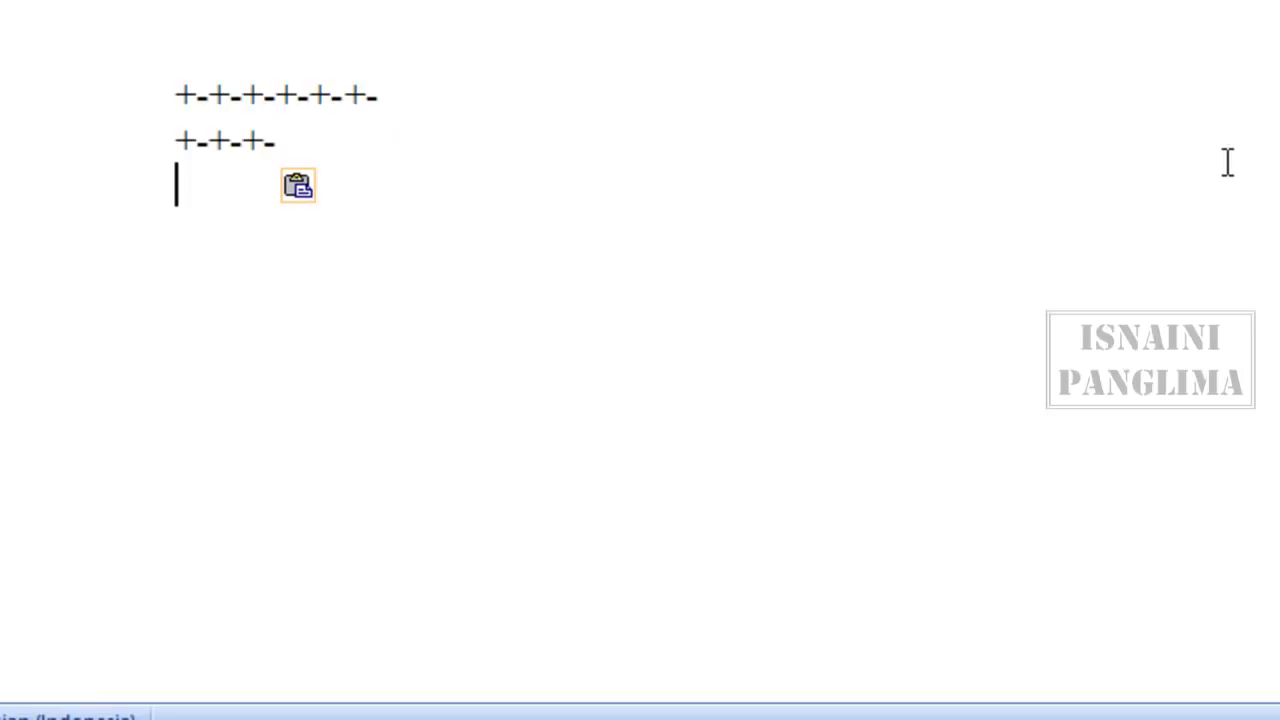
pyautogui.press('Home')
pyautogui.hotkey('shift', 'End')
pyautogui.press('Delete')
pyautogui.press('Up')
pyautogui.press('End')
pyautogui.hotkey('ctrl', 'v')
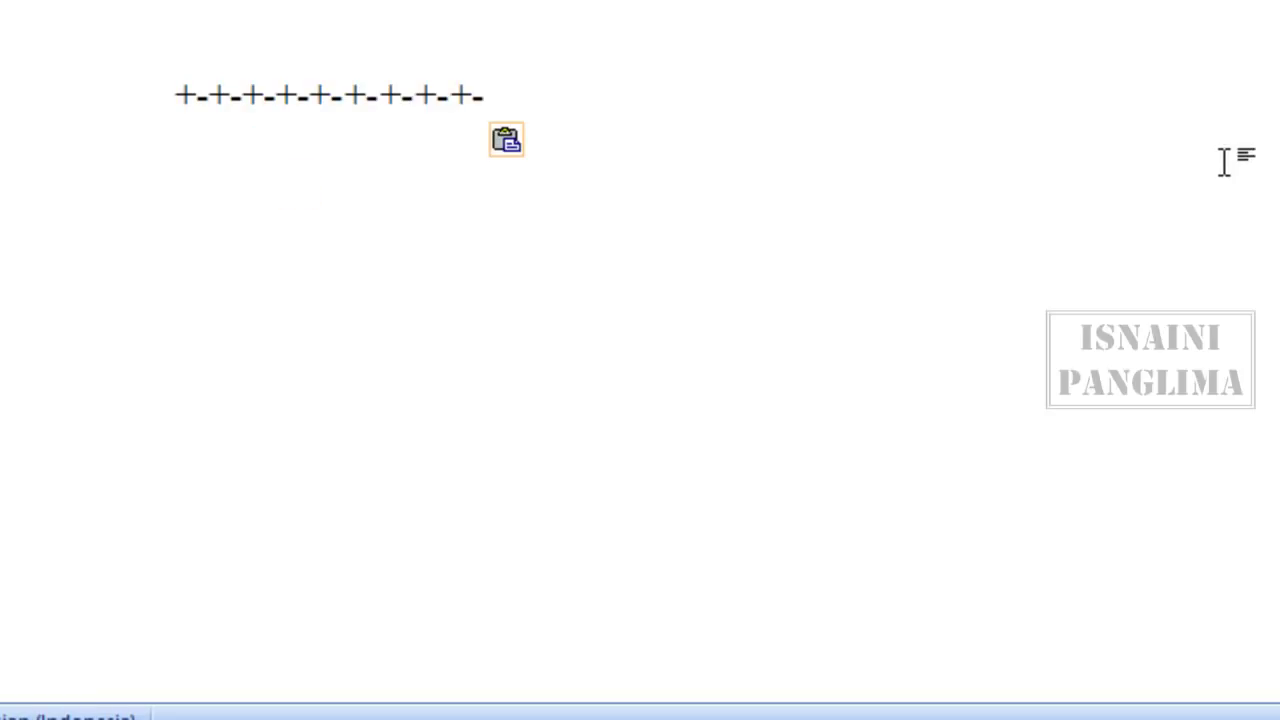
pyautogui.press('Up')
pyautogui.press('End')
pyautogui.hotkey('ctrl', 'v')
pyautogui.press('Up')
pyautogui.press('End')
pyautogui.hotkey('ctrl', 'v')
pyautogui.press('Up')
pyautogui.press('End')
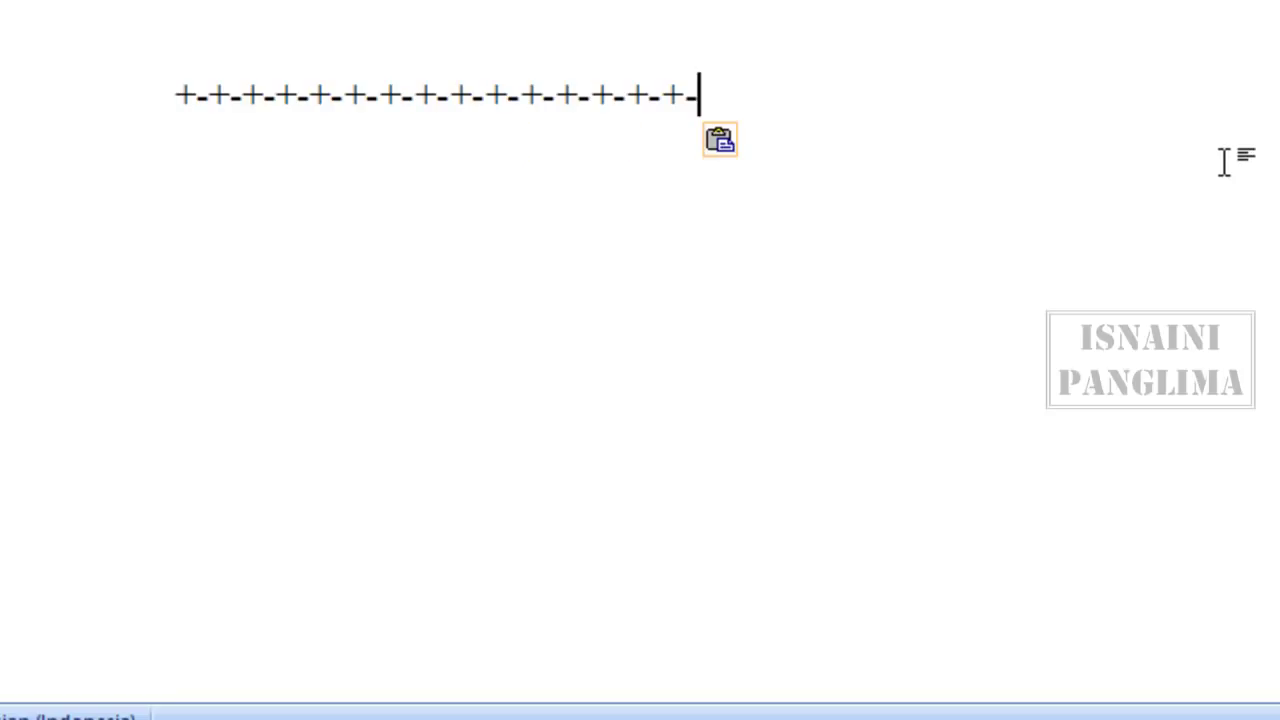
pyautogui.hotkey('ctrl', 'v')
pyautogui.press('Up')
pyautogui.press('End')
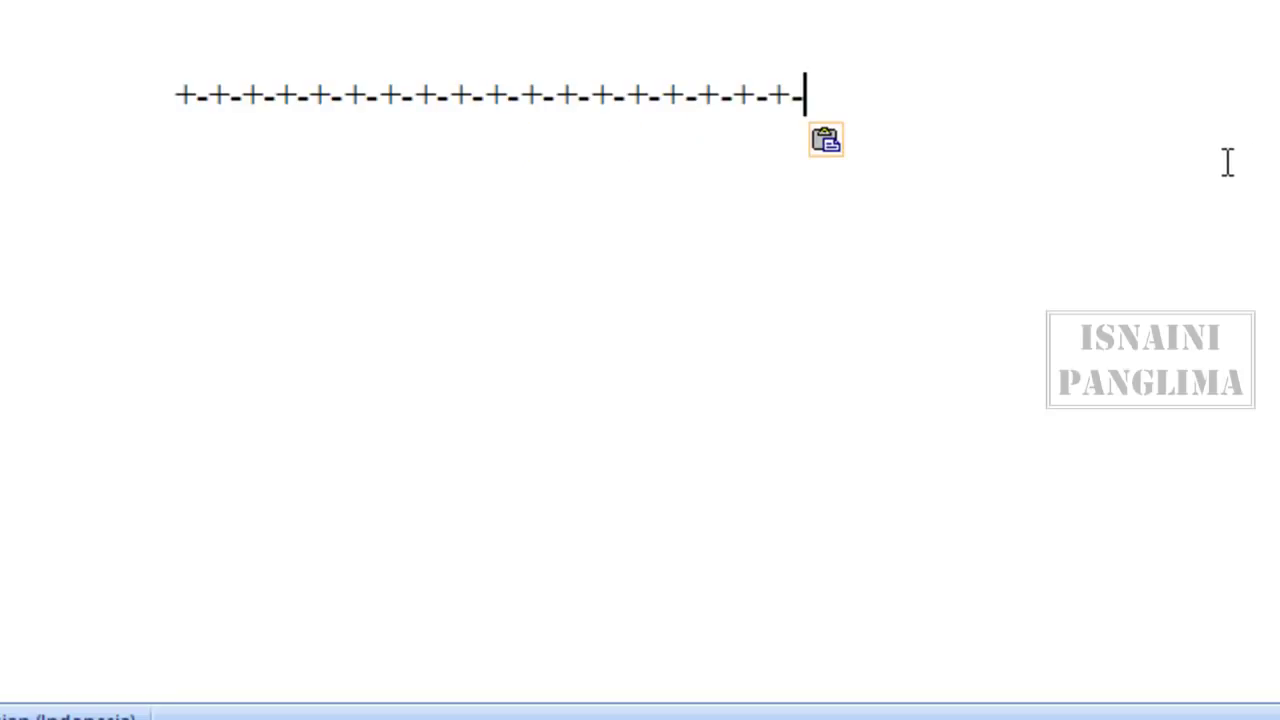
pyautogui.hotkey('ctrl', 'v')
pyautogui.press('Up')
pyautogui.press('End')
pyautogui.hotkey('ctrl', 'v')
pyautogui.press('Up')
pyautogui.press('End')
pyautogui.hotkey('ctrl', 'v')
pyautogui.press('Up')
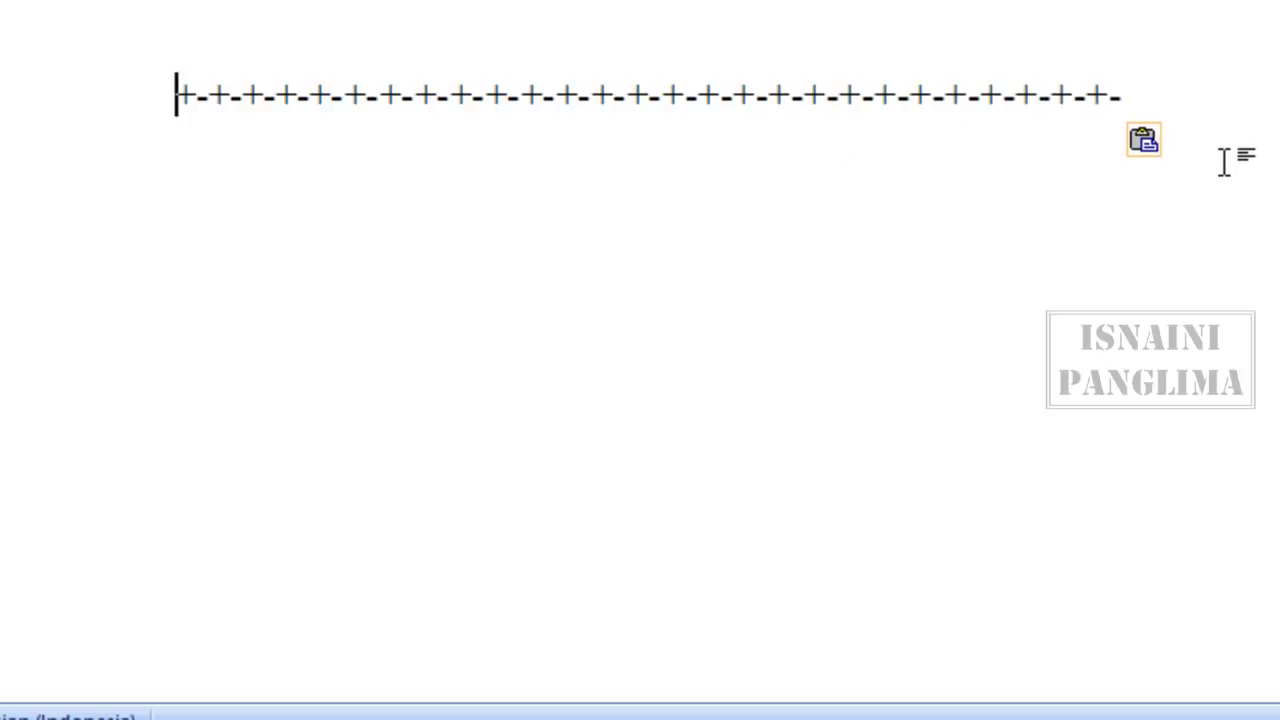
pyautogui.press('End')
# End the line with + to convert it into a table of narrow cells, adding rows with Tab.
pyautogui.write('+')
pyautogui.press('Return')
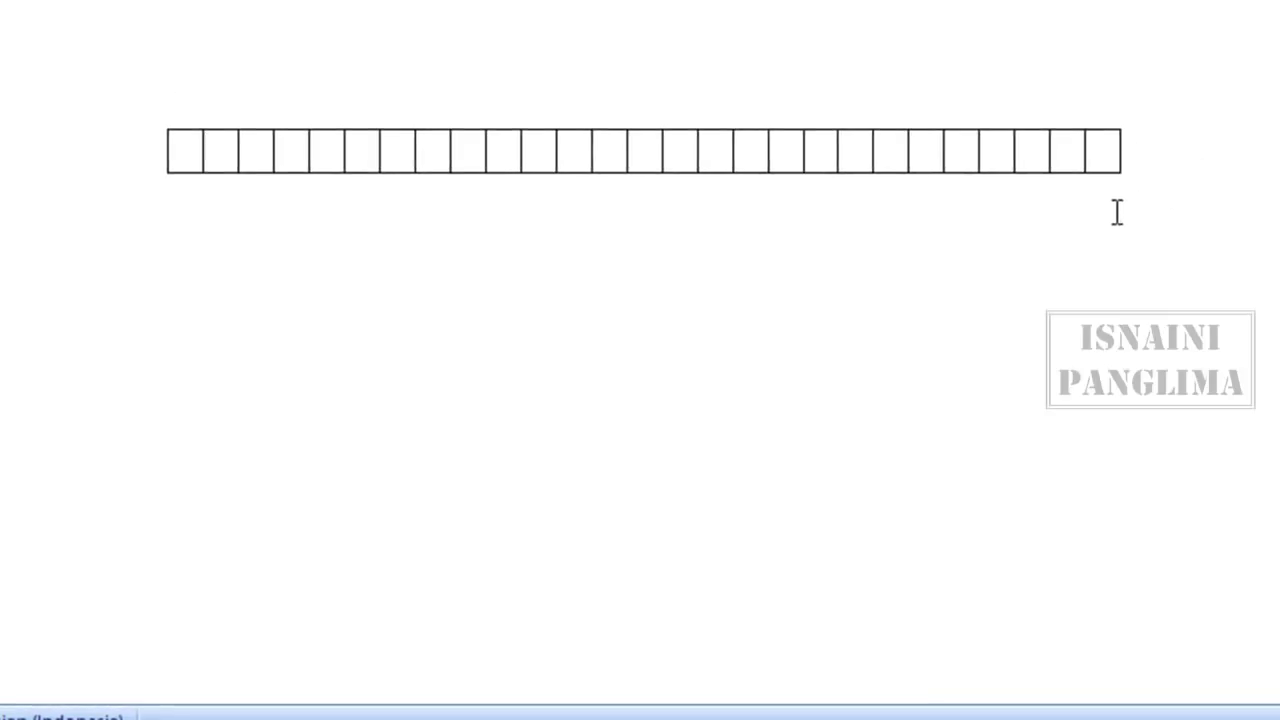
pyautogui.press('Right')
pyautogui.press('Right')
pyautogui.press('Right')
pyautogui.press('Right')
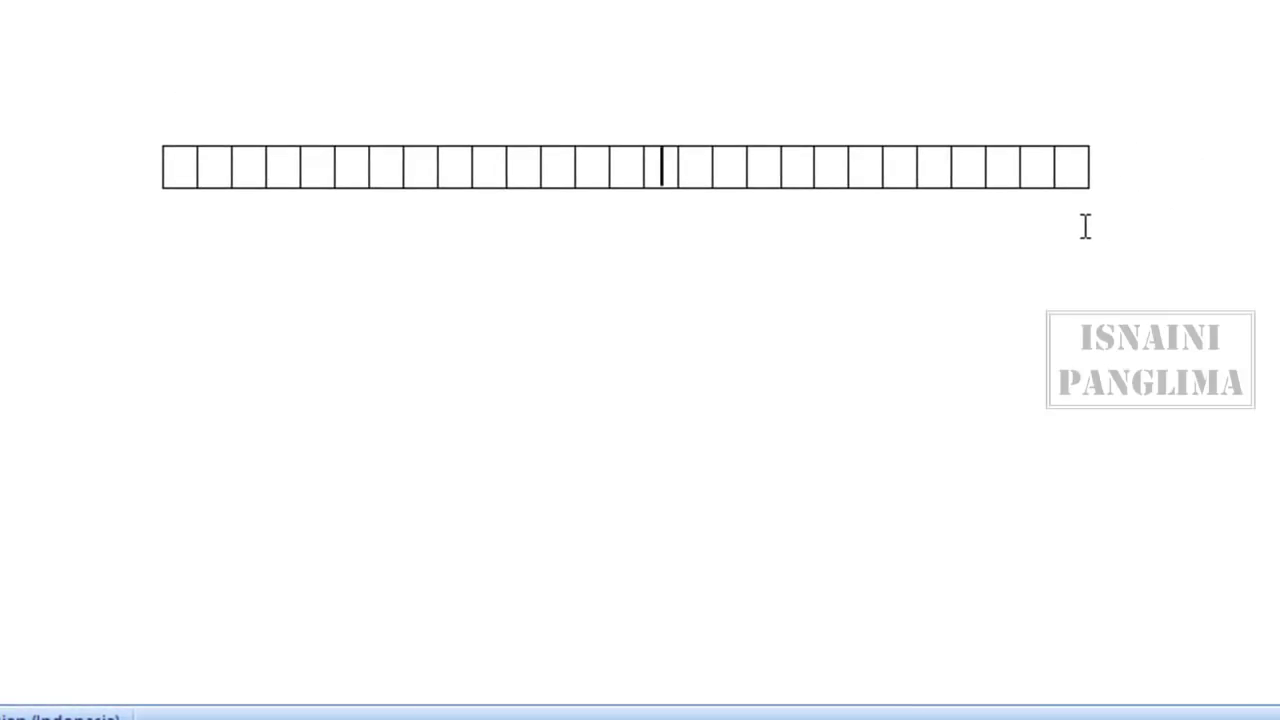
pyautogui.press('Tab')
pyautogui.press('Tab')
pyautogui.press('Tab')
pyautogui.press('Tab')
pyautogui.press('Tab')
pyautogui.press('Tab')
pyautogui.press('Tab')
pyautogui.press('Tab')
pyautogui.press('Tab')
pyautogui.press('Tab')
pyautogui.press('Tab')
pyautogui.press('Tab')
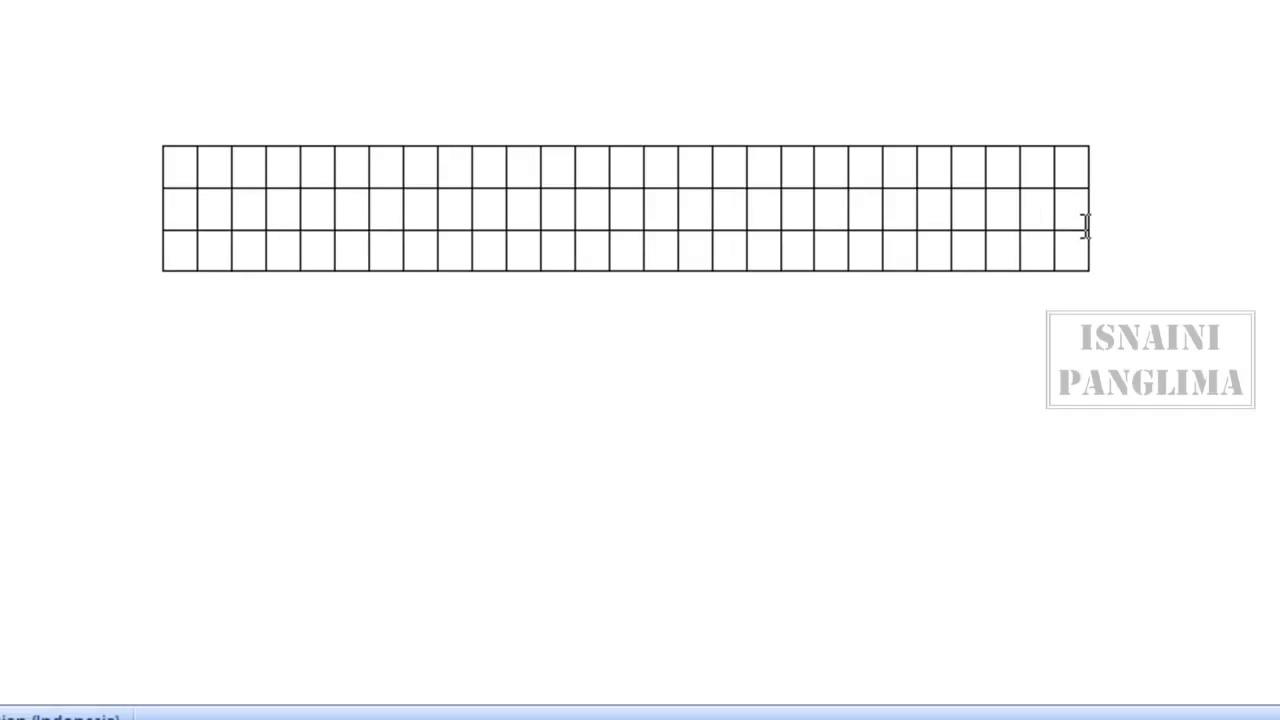
pyautogui.press('Tab')
pyautogui.press('Tab')
pyautogui.press('Tab')
pyautogui.press('Tab')
pyautogui.press('Tab')
pyautogui.press('Tab')
pyautogui.press('Tab')
pyautogui.press('Tab')
pyautogui.press('Tab')
pyautogui.press('Tab')
pyautogui.press('Tab')
pyautogui.press('Tab')
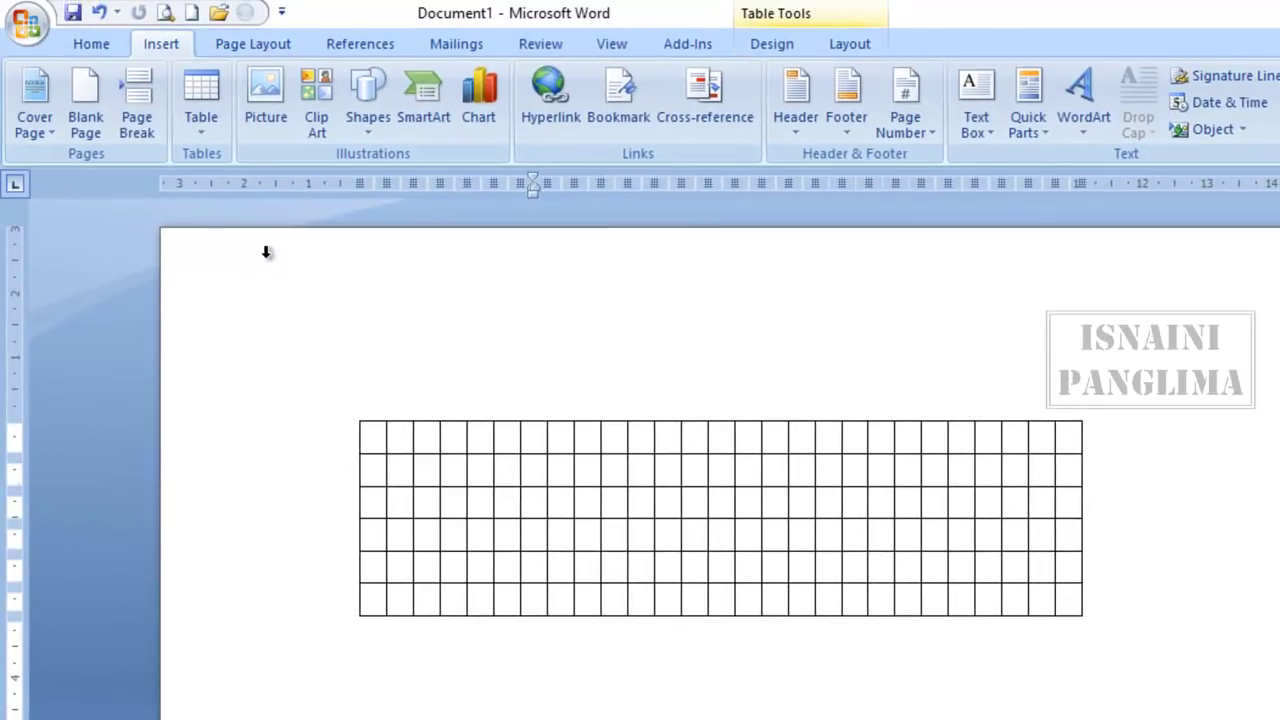
# Delete the grid table and type +_______+ on the empty line.
pyautogui.click(352, 408)
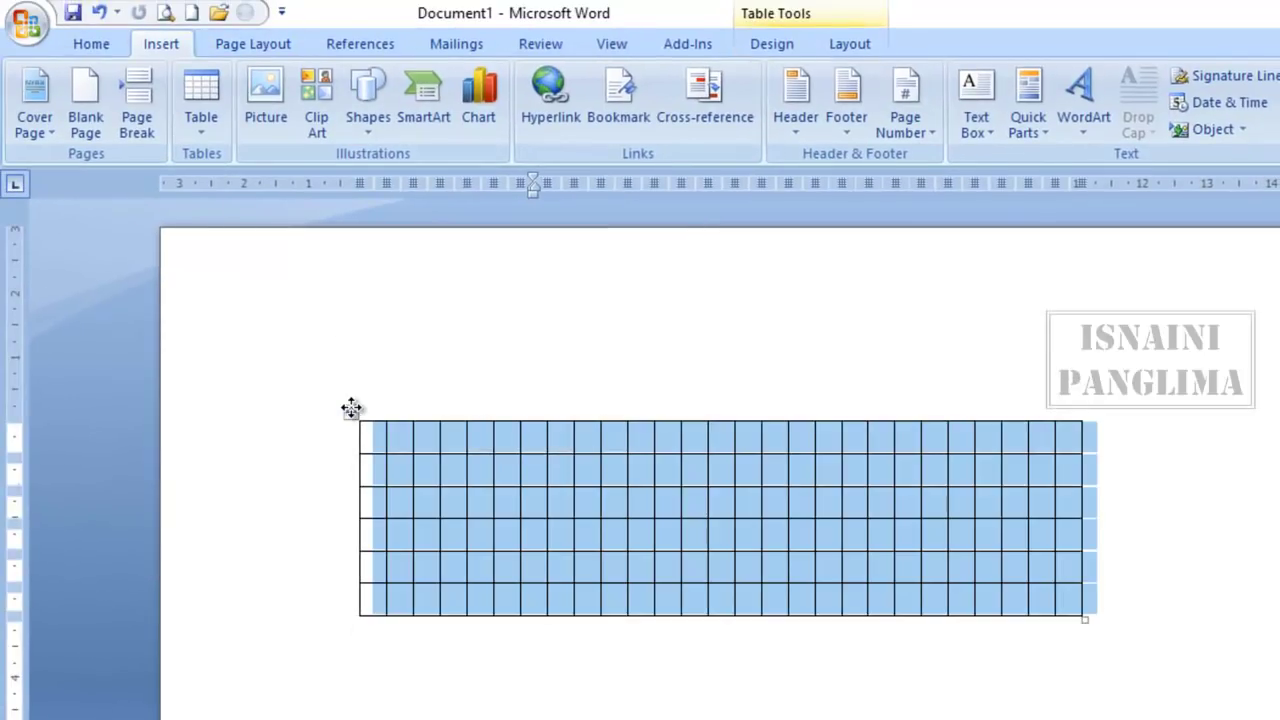
pyautogui.press('BackSpace')
pyautogui.write('+_______+')
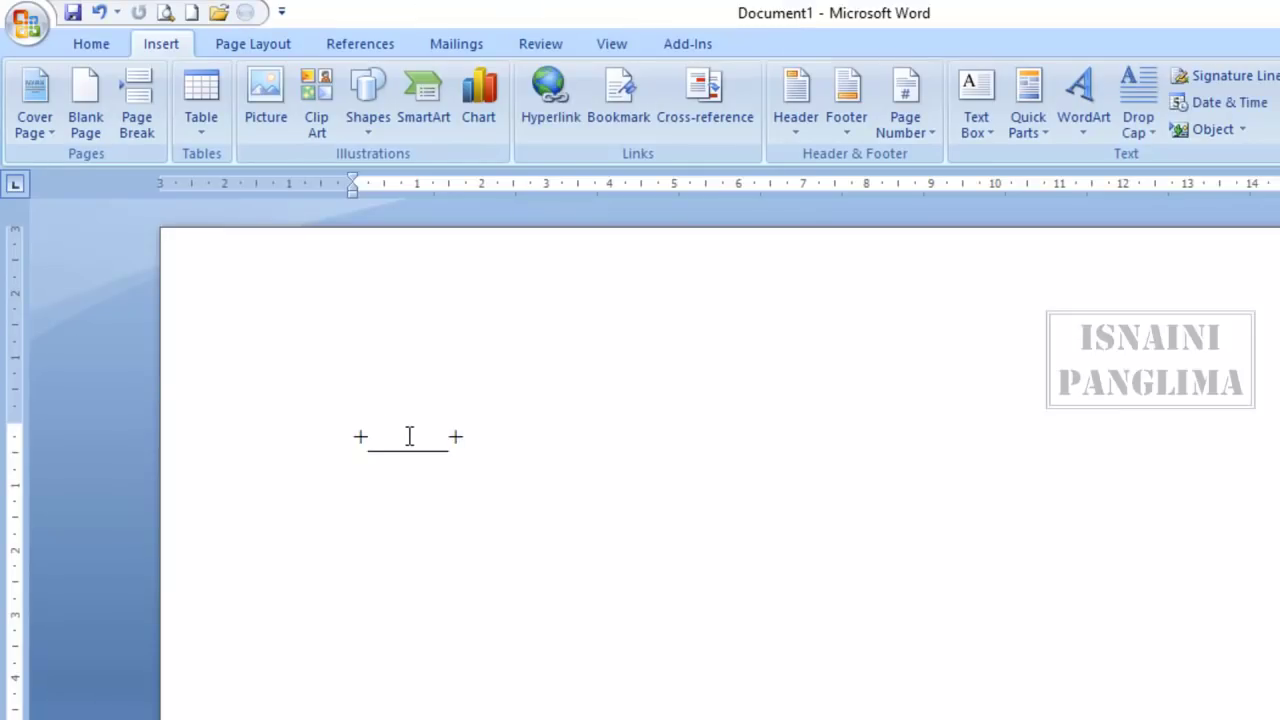
# Paste a second segment and convert the line into a one-row, three-cell table with a narrow middle cell.
pyautogui.tripleClick(409, 436)
pyautogui.press('End')
pyautogui.hotkey('ctrl', 'v')
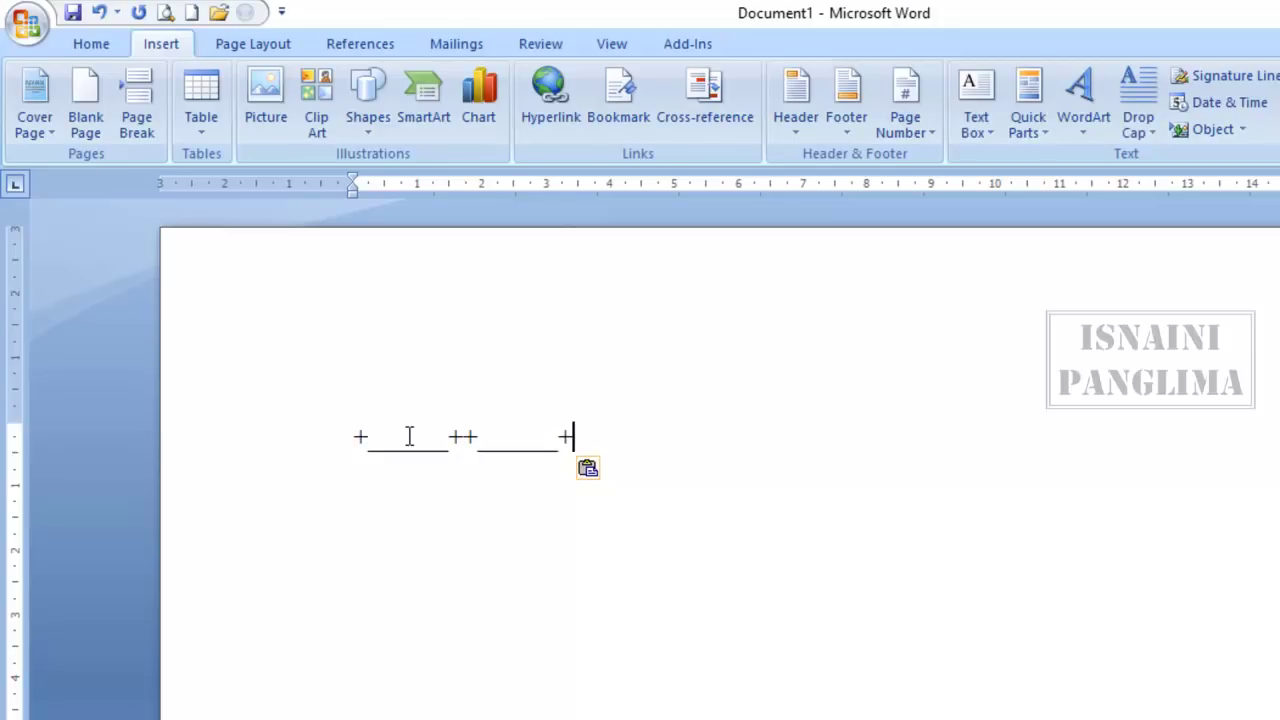
pyautogui.press('Return')
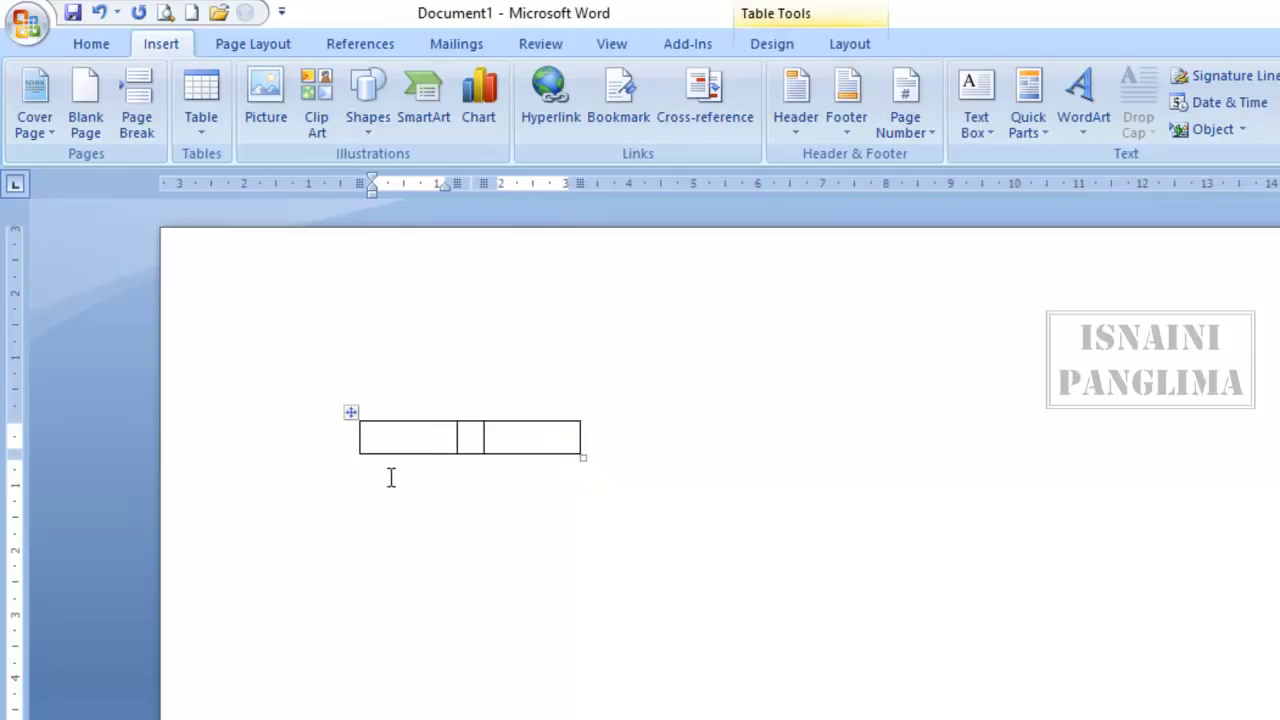
pyautogui.keyDown('ctrl'); pyautogui.scroll(2, 443, 457); pyautogui.keyUp('ctrl')
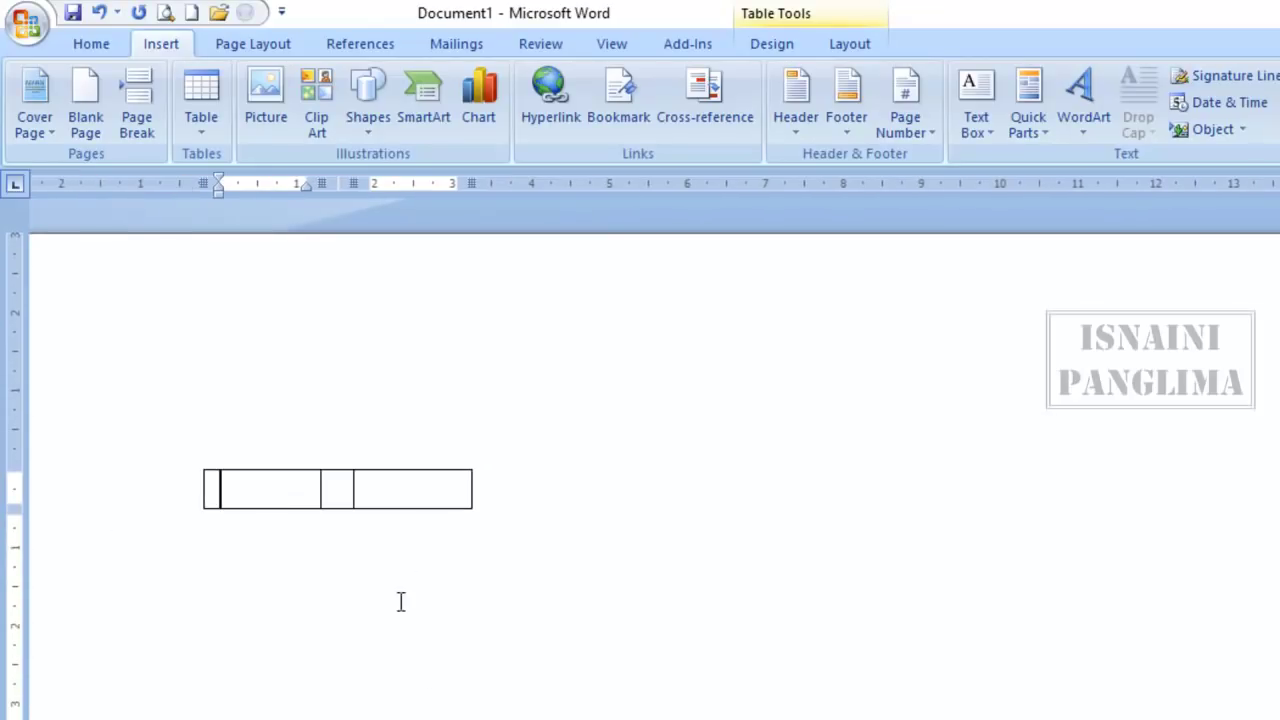
pyautogui.hscroll(-3, 640, 470)
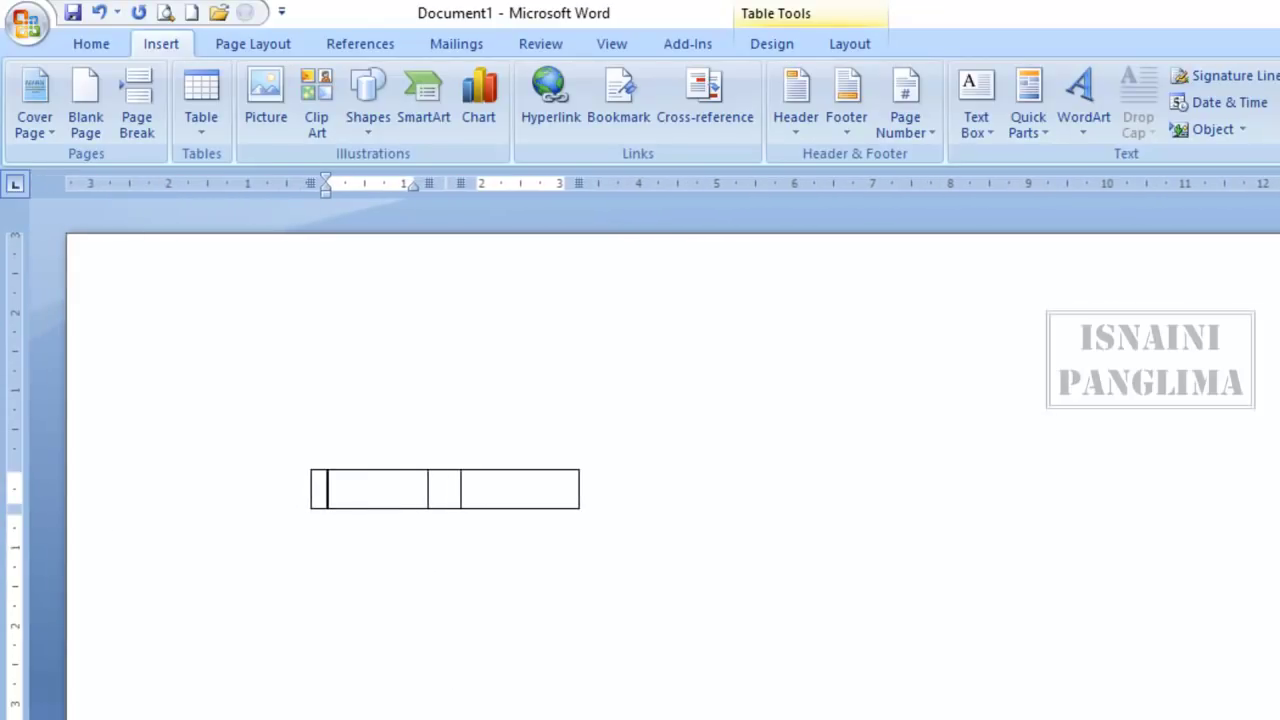